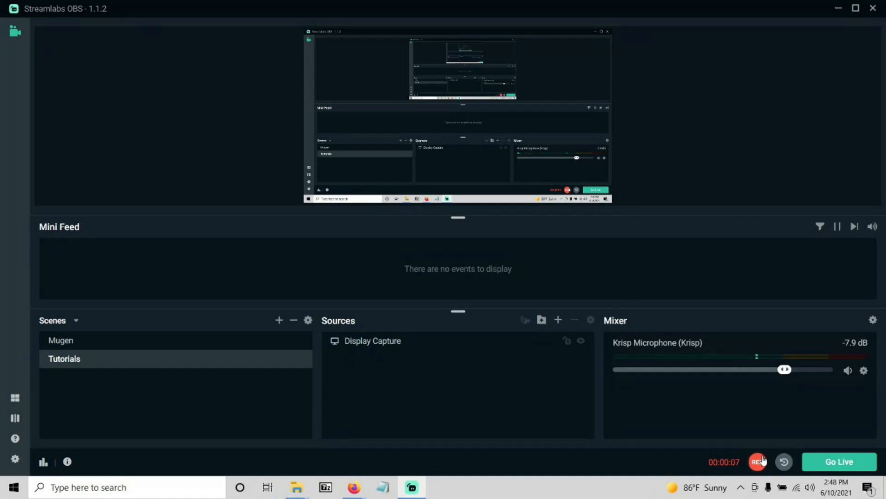
Minimize the recording software and look through the stage files in the stages folder of LEGACY Tutuorial.
left_click(836, 9)
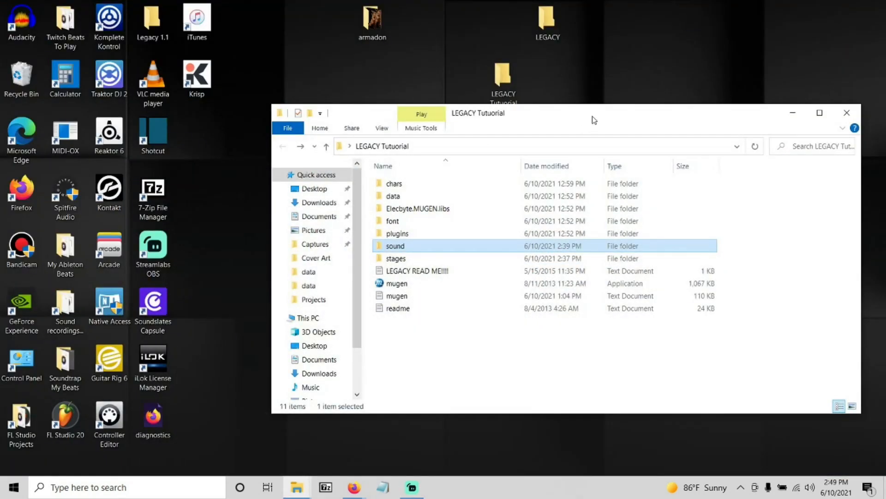
left_click_drag(594, 121, 580, 95)
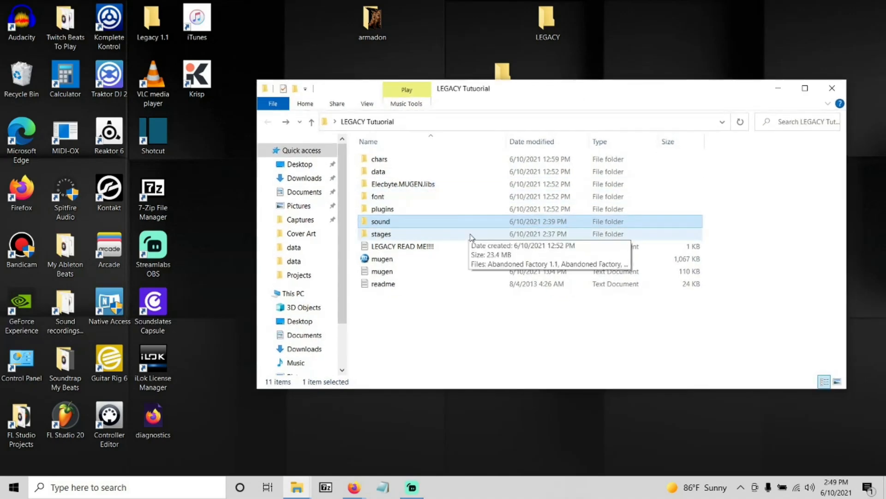
double_click(434, 234)
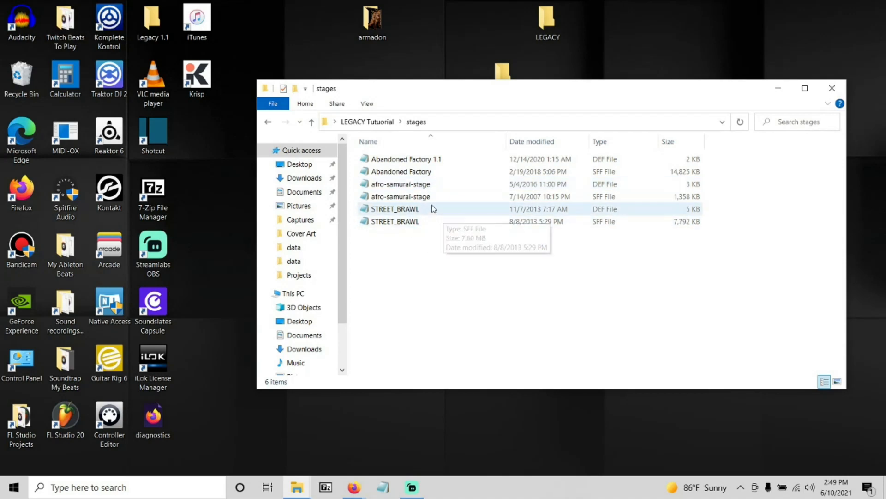
left_click(268, 122)
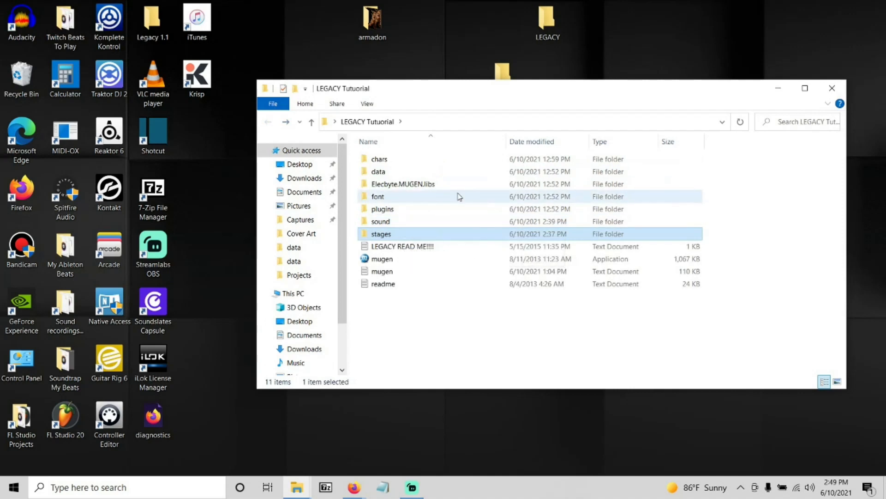
double_click(388, 235)
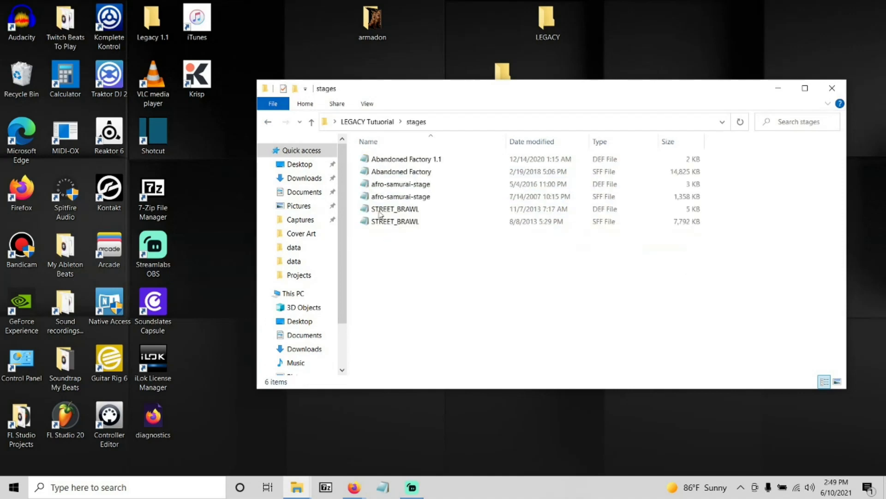
left_click(268, 122)
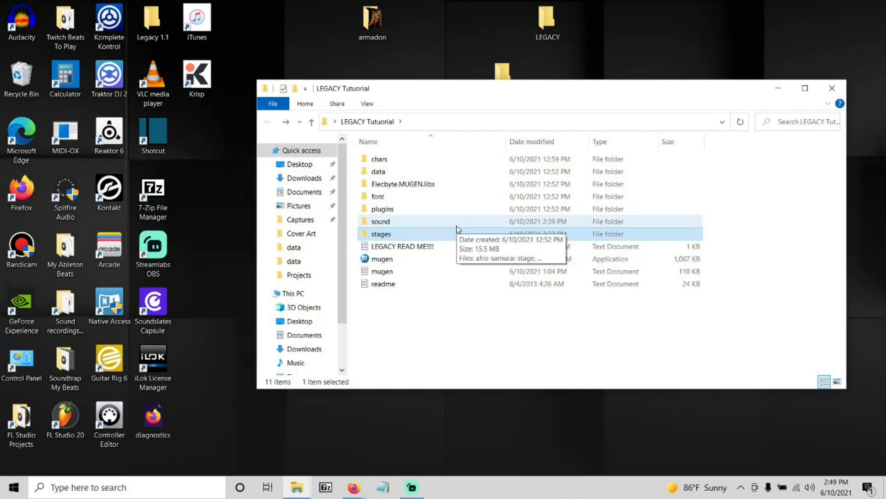
Open the select DEF file from the data folder and find its [ExtraStages] section.
left_click(390, 172)
double_click(390, 171)
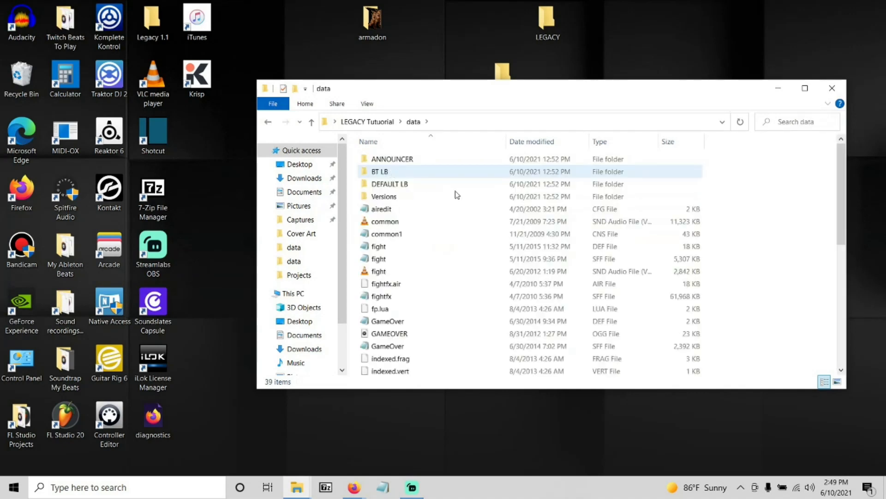
left_click_drag(842, 193, 860, 309)
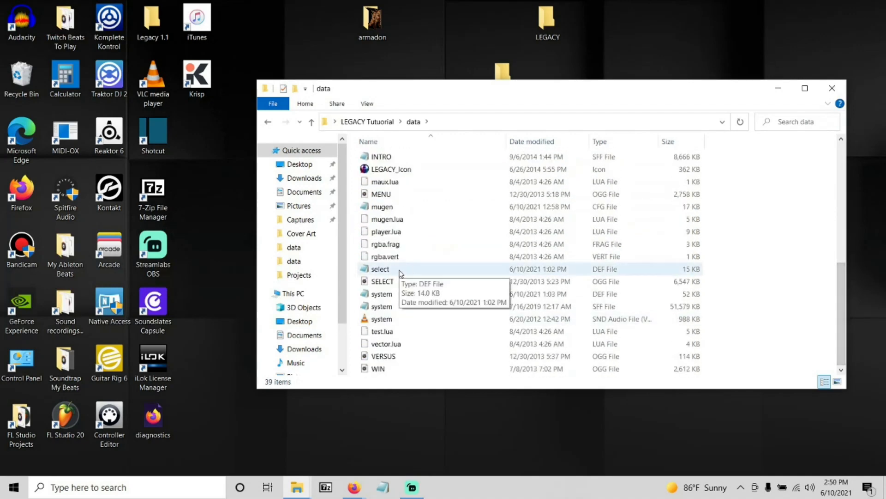
double_click(400, 271)
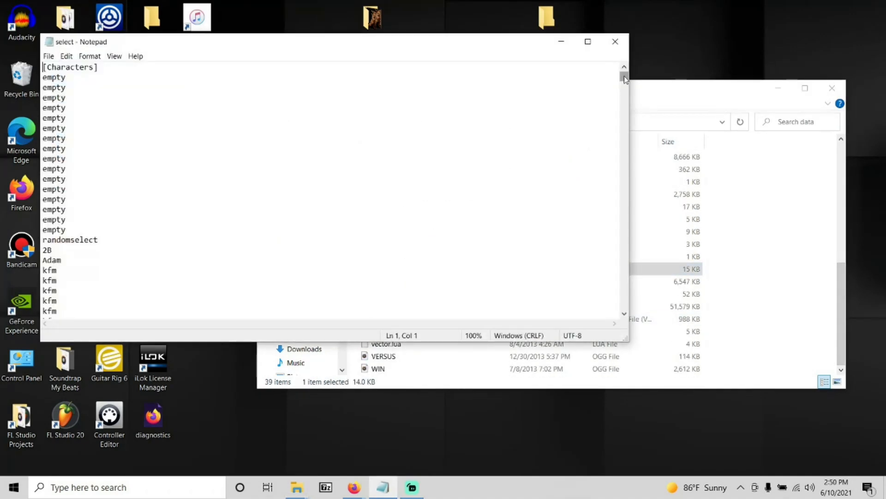
left_click_drag(624, 76, 622, 308)
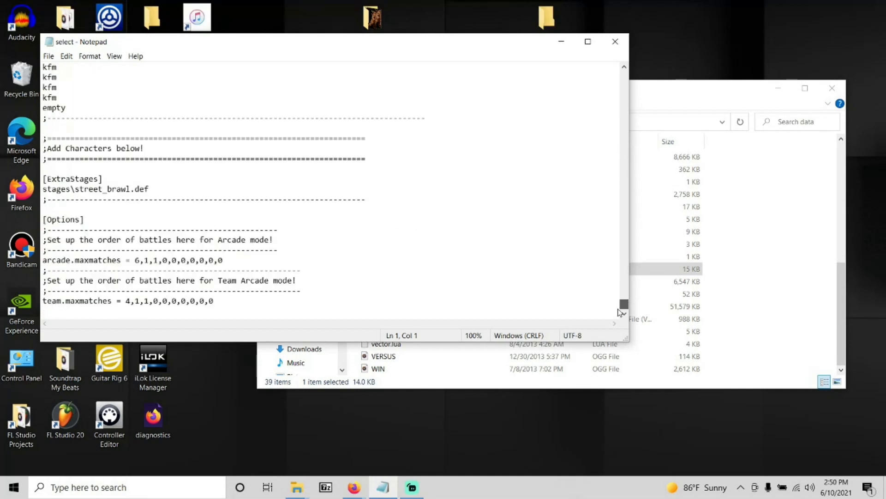
Start a new line reading "stages\" below stages\street_brawl.def, copying the backslash from that entry.
left_click(154, 188)
key("Return")
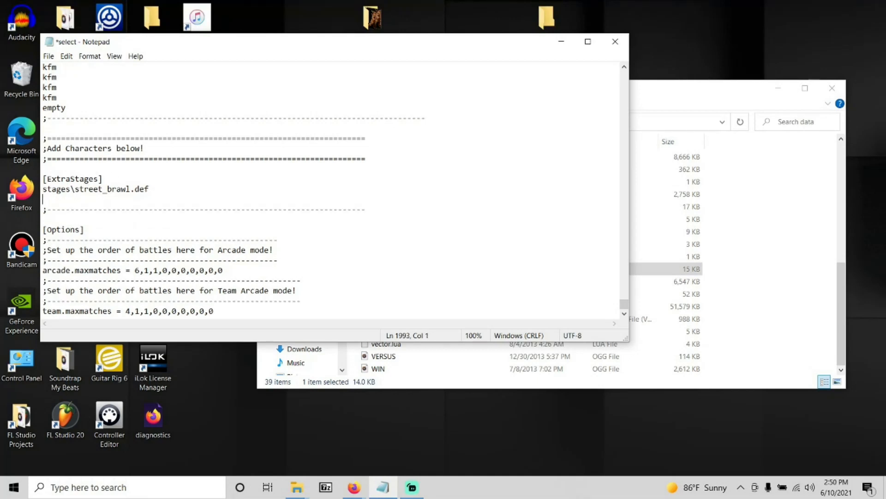
type("stages")
left_click(76, 189)
left_click_drag(75, 189, 72, 189)
right_click(72, 189)
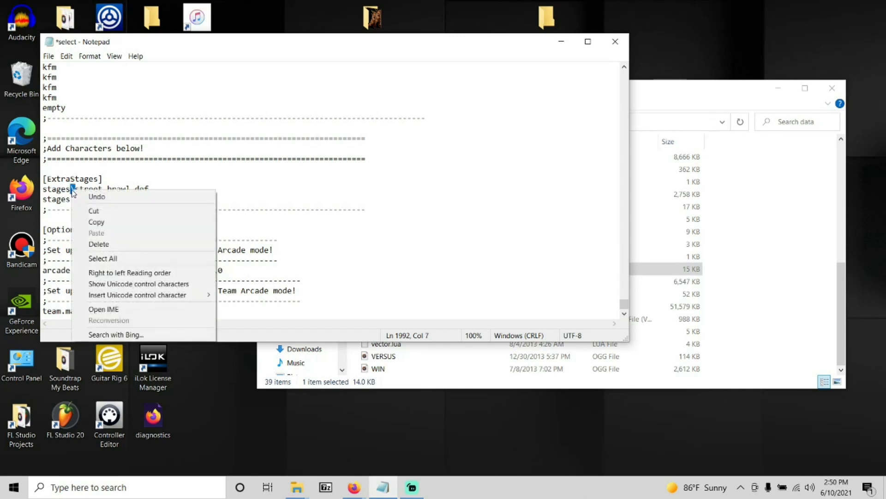
left_click(98, 223)
left_click(73, 200)
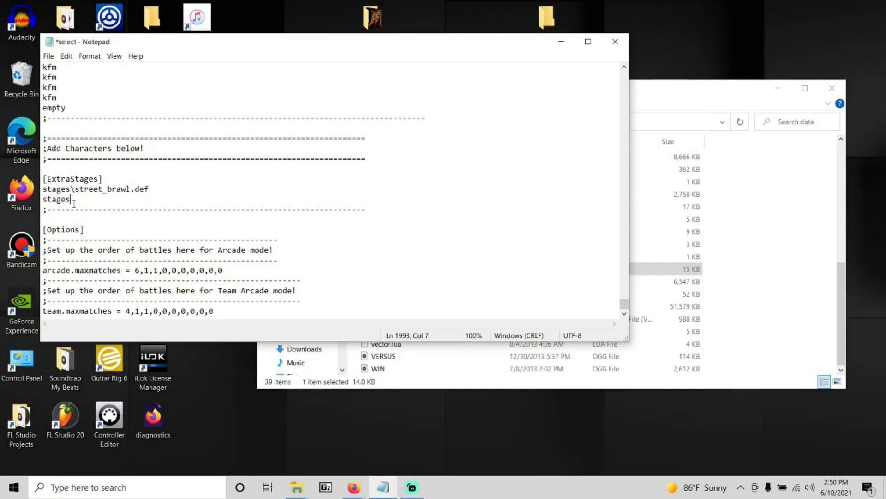
right_click(100, 203)
left_click(122, 245)
left_click_drag(79, 199, 42, 199)
left_click(83, 197)
key("Return")
type("stages")
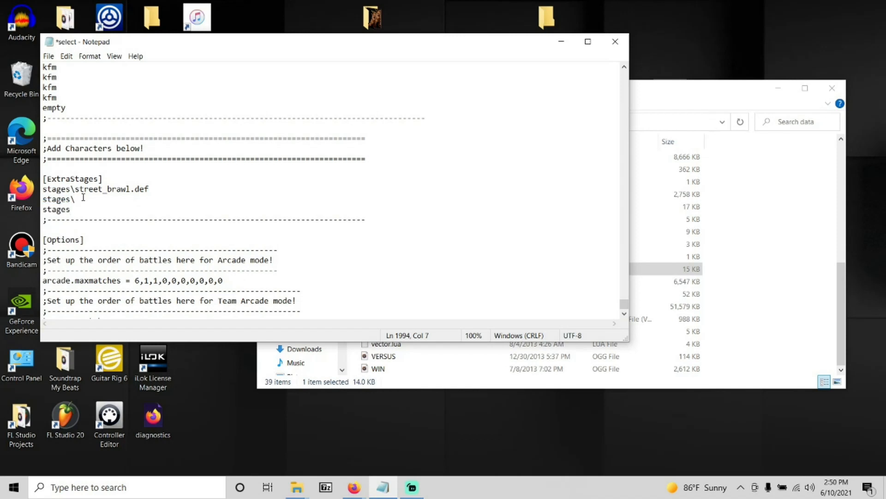
left_click_drag(83, 197, 45, 199)
left_click_drag(79, 212, 31, 209)
key("Delete")
key("BackSpace")
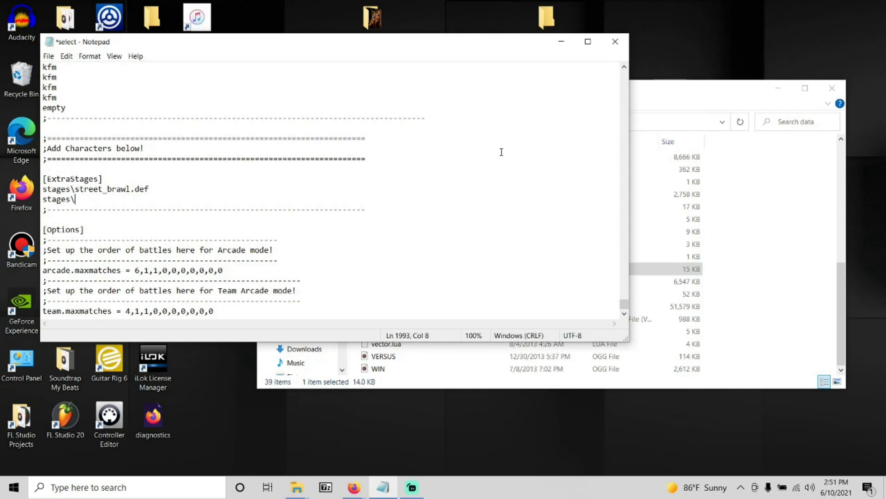
Copy the name of the Abandoned Factory 1.1 DEF file from the stages folder.
left_click(658, 107)
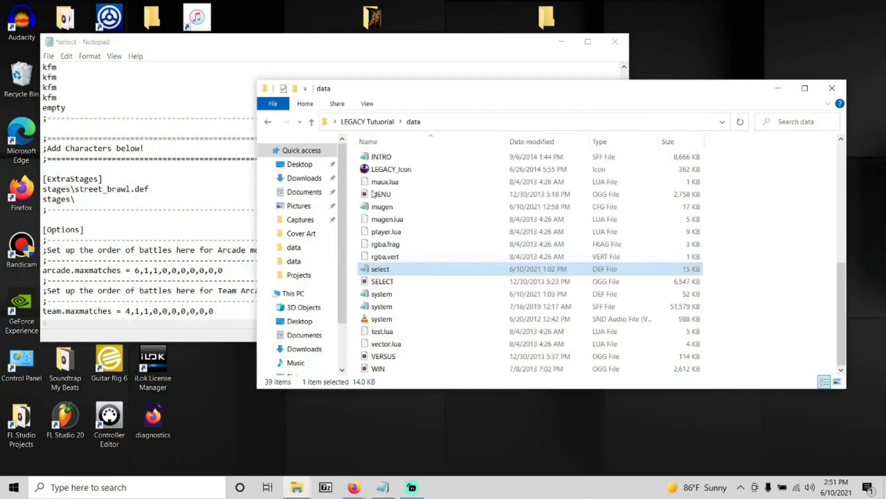
left_click(273, 122)
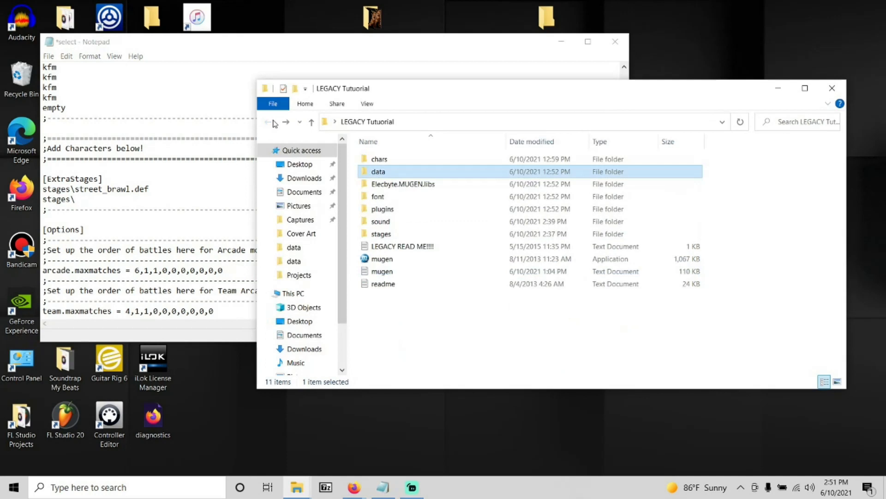
double_click(407, 237)
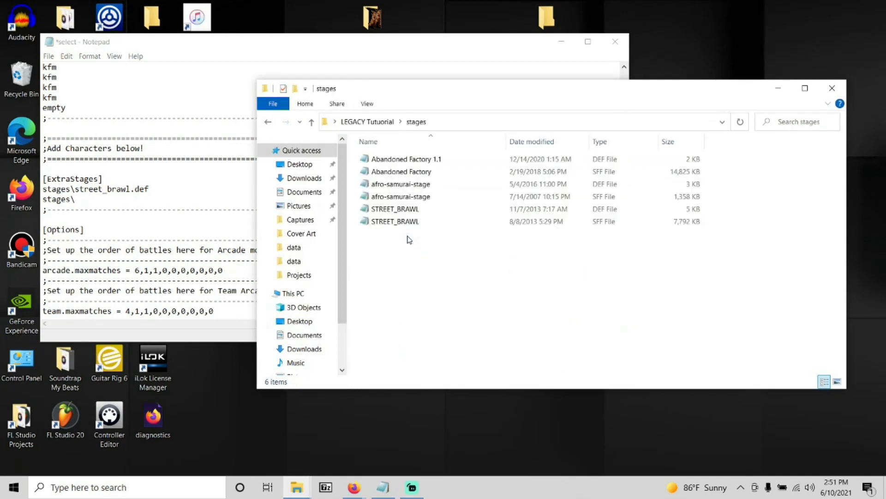
left_click(415, 162)
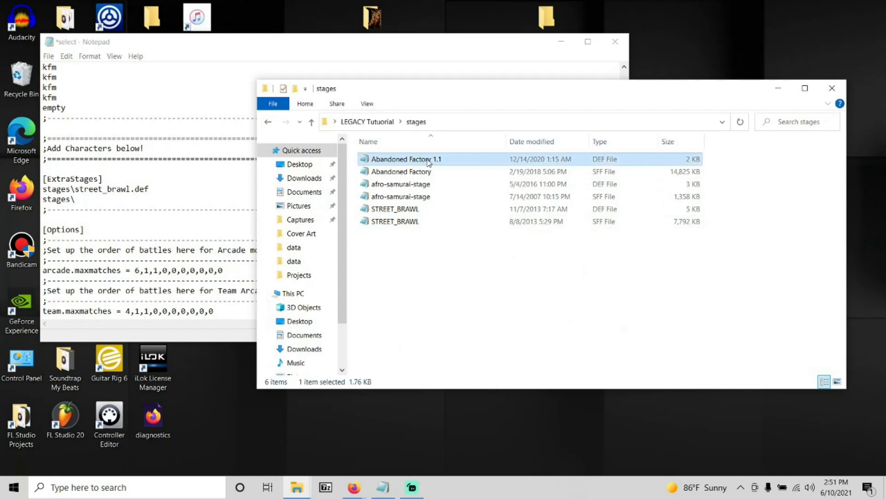
left_click(422, 161)
right_click(422, 160)
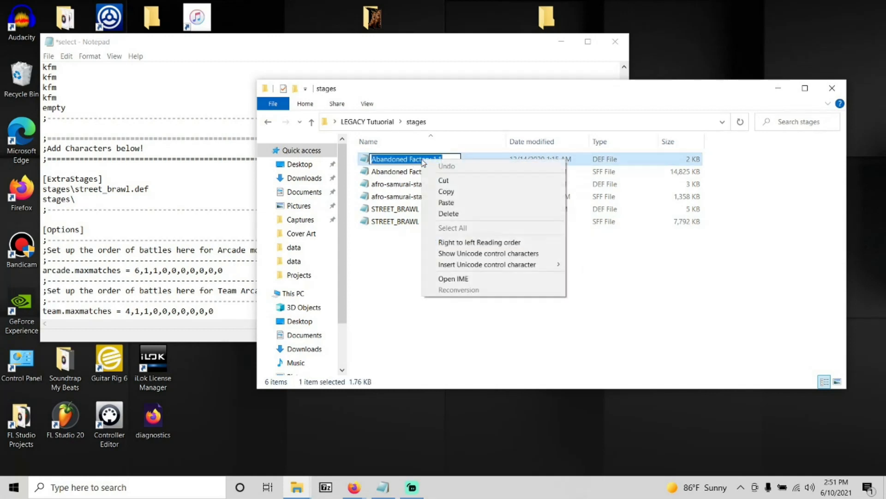
left_click(447, 192)
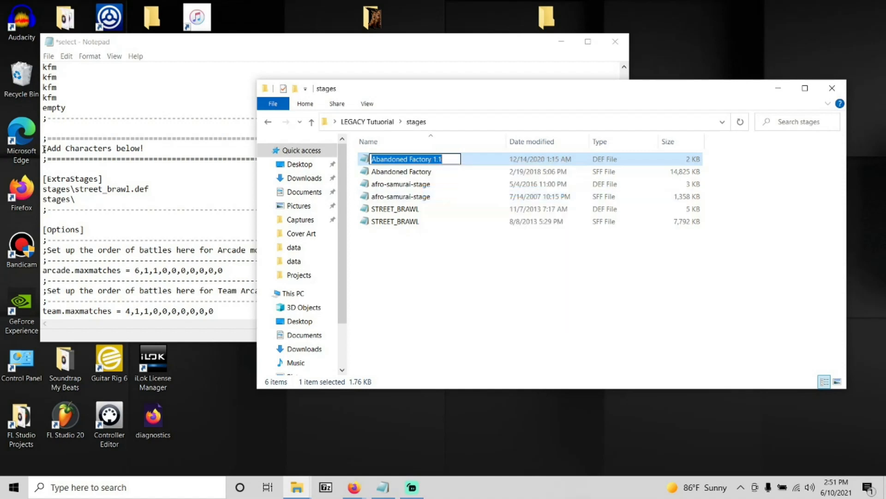
Complete the new stage line in the select file as stages\Abandoned Factory 1.1.def using the copied name.
left_click(79, 200)
right_click(79, 199)
left_click(113, 241)
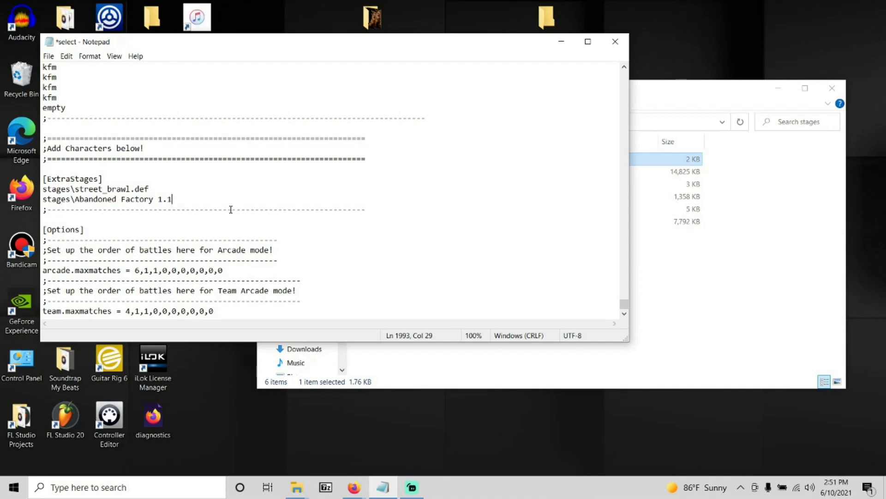
type(".def")
left_click_drag(189, 199, 75, 189)
left_click(200, 200)
left_click(94, 189)
left_click_drag(131, 189, 75, 189)
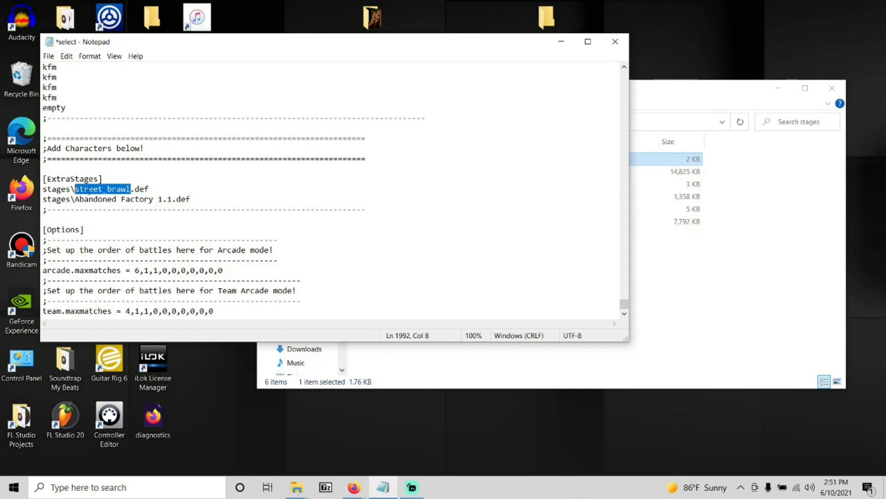
left_click(139, 184)
left_click_drag(157, 189, 132, 189)
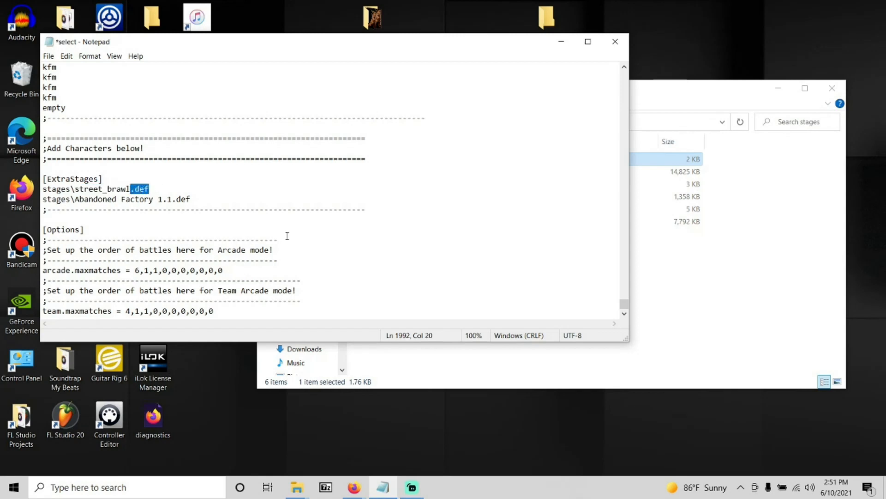
Add another line reading "stages\" below the Abandoned Factory 1.1 entry, copying the backslash from that entry.
left_click(207, 198)
key("Return")
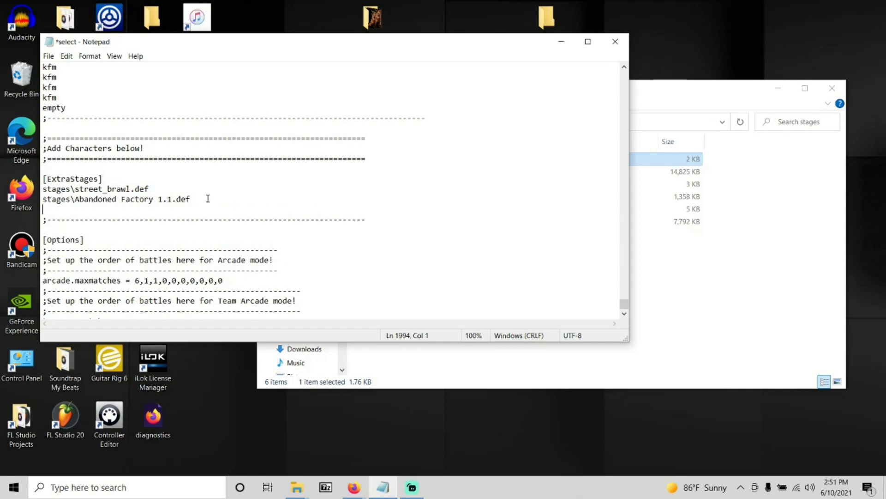
type("stages")
left_click(77, 199)
left_click(74, 199)
left_click_drag(74, 199, 71, 199)
right_click(73, 199)
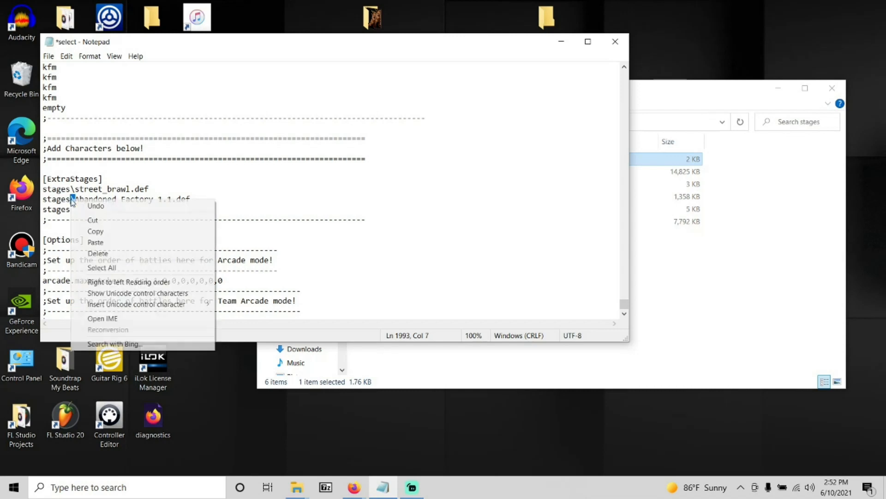
left_click(107, 231)
left_click(72, 210)
right_click(70, 207)
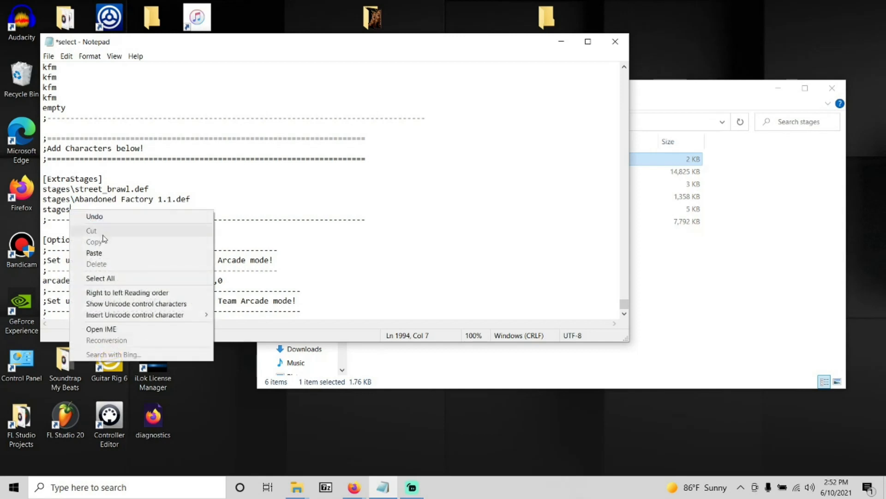
left_click(134, 251)
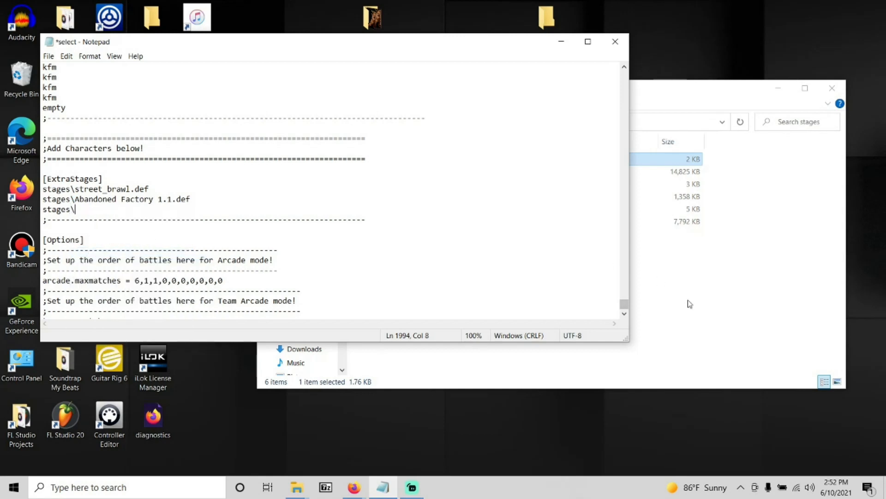
Copy the name of the afro-samurai-stage DEF file from the stages folder.
left_click(709, 329)
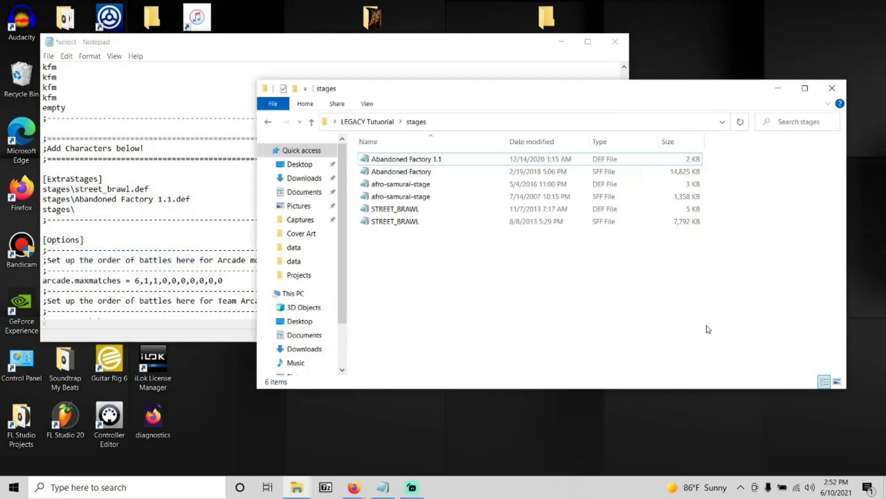
left_click(420, 185)
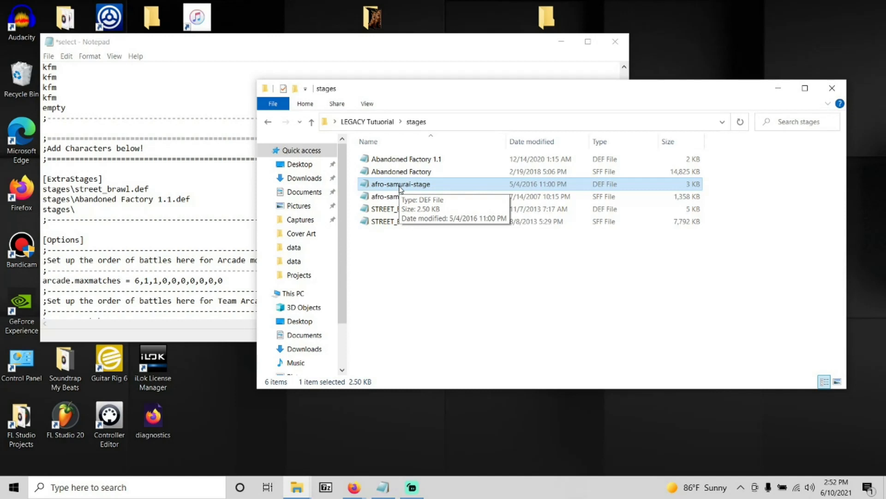
left_click(400, 185)
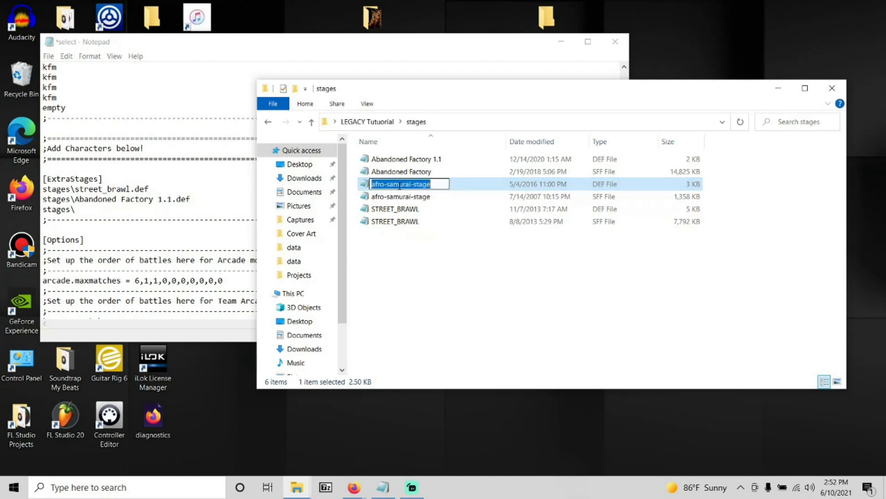
right_click(400, 186)
left_click(426, 220)
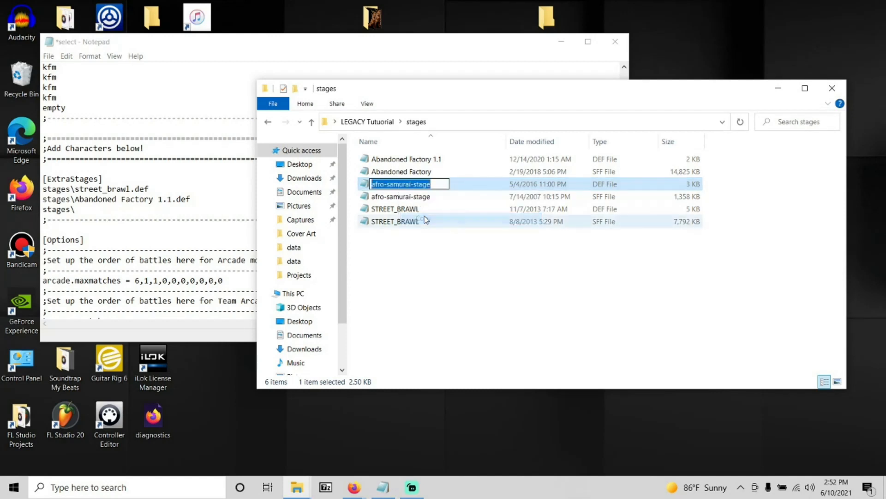
Complete the last stage line in the select file as stages\afro-samurai-stage.def using the copied name.
left_click(79, 210)
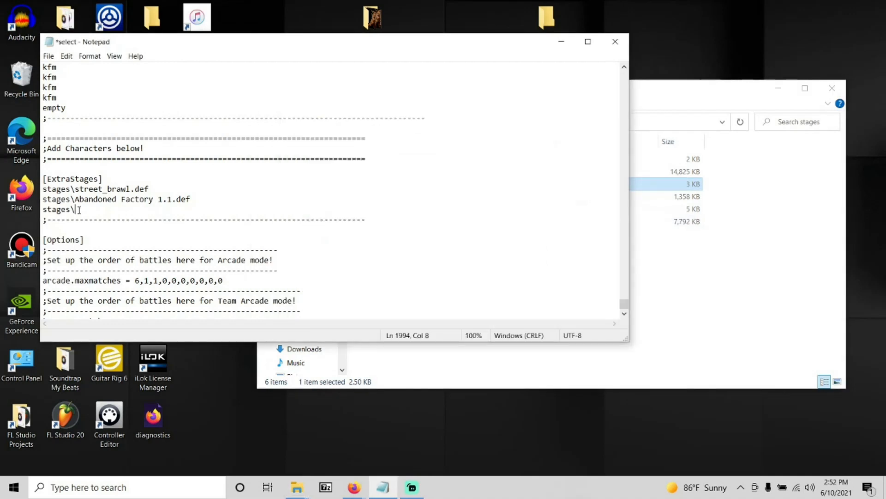
right_click(79, 211)
left_click(114, 253)
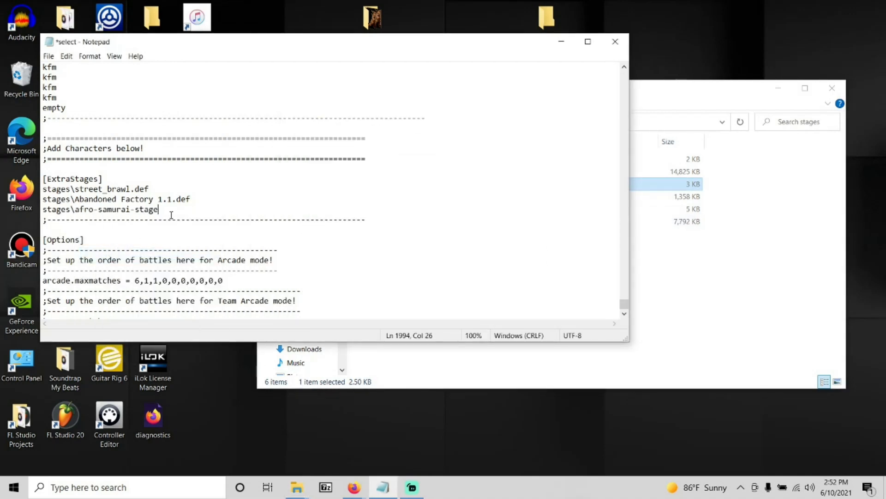
type(".def")
Save the select file and minimize its window.
left_click(48, 56)
left_click(64, 102)
left_click(562, 41)
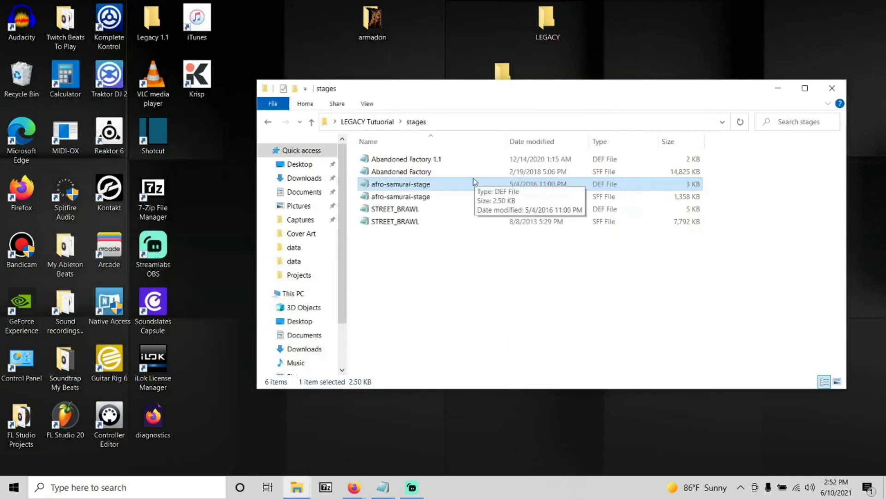
Open the STREET_BRAWL DEF file from the stages folder and examine the bgvolume value in its [Music] section.
double_click(413, 213)
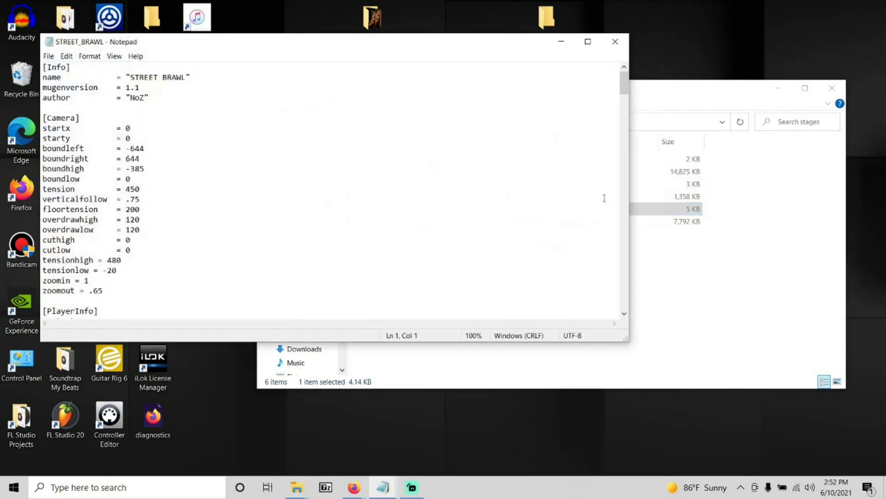
left_click_drag(624, 92, 626, 136)
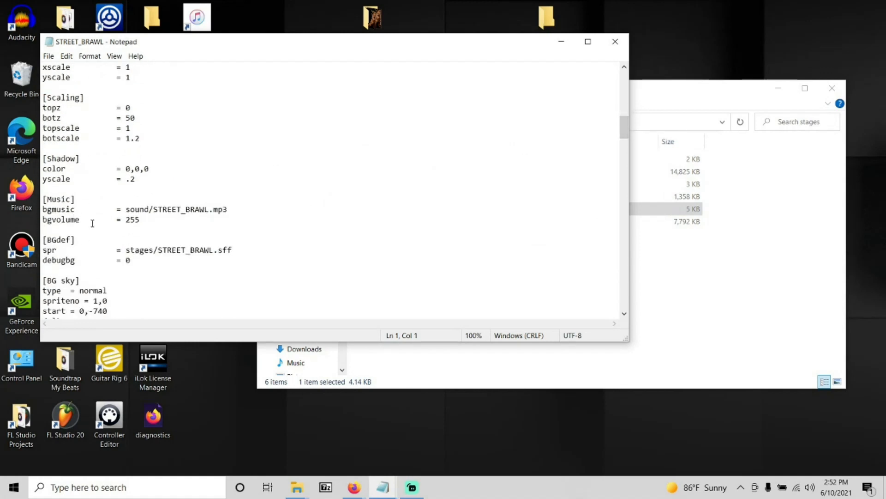
left_click(146, 223)
double_click(146, 223)
left_click(147, 221)
left_click_drag(138, 220, 127, 220)
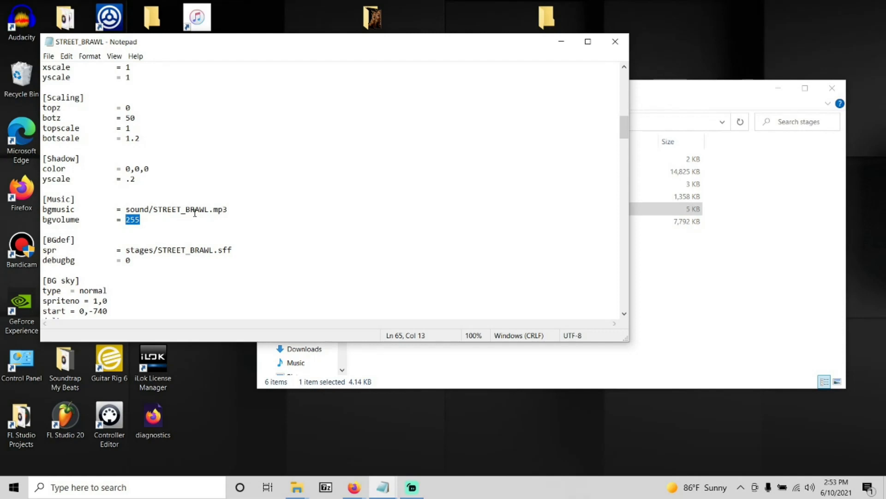
Examine the bgmusic line of the STREET_BRAWL file, including its sound folder path and mp3 name.
left_click(194, 211)
left_click(204, 210)
left_click(44, 209)
left_click_drag(43, 209, 229, 212)
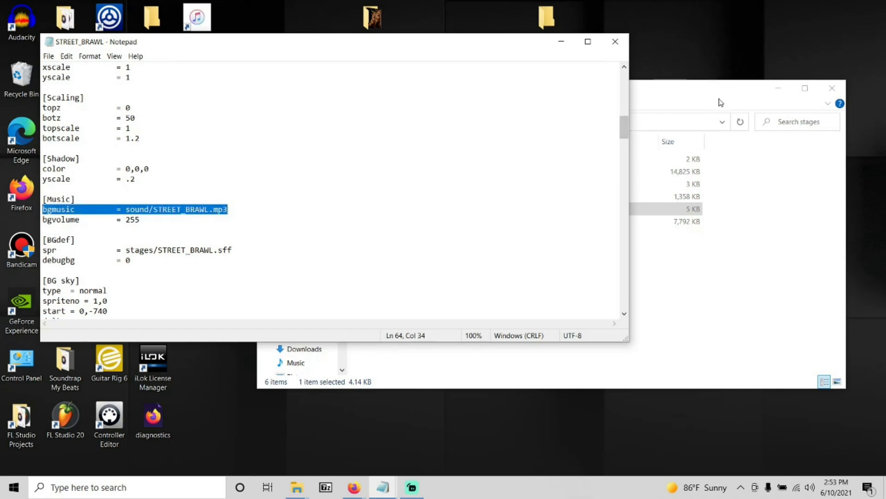
Check the song files in the game's sound folder, return to the main game folder and close the STREET_BRAWL file.
left_click(701, 100)
left_click(268, 122)
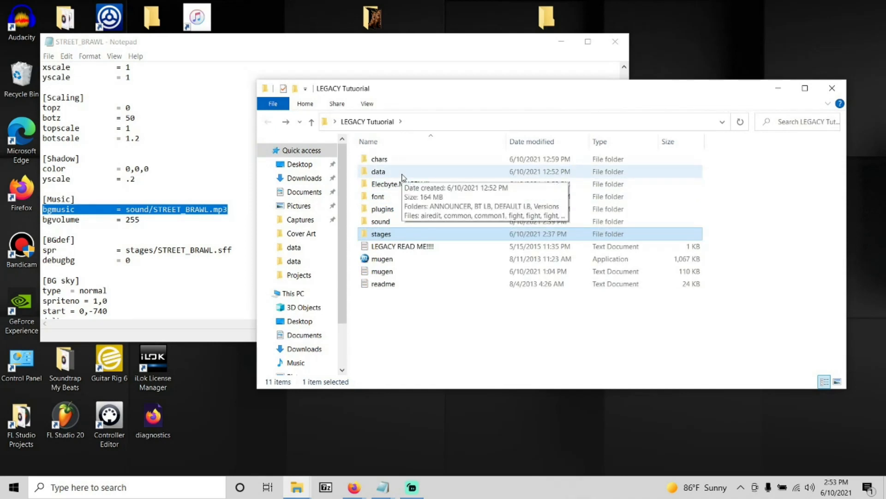
left_click(386, 222)
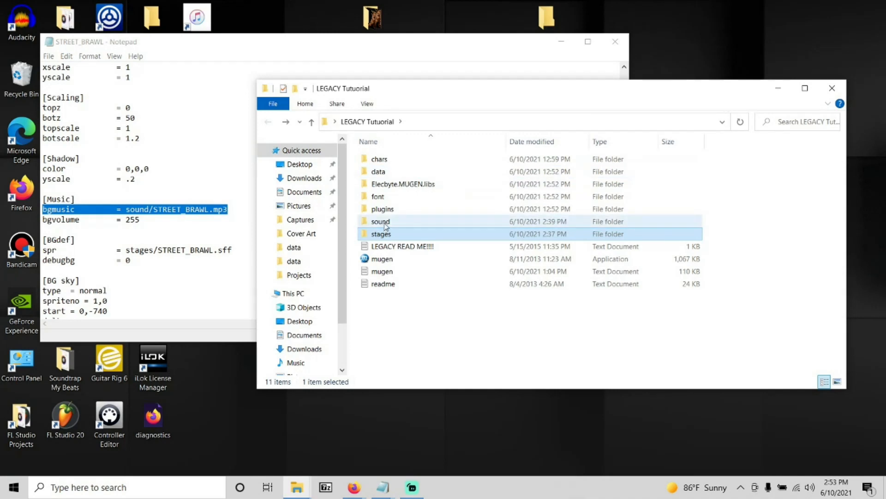
double_click(389, 222)
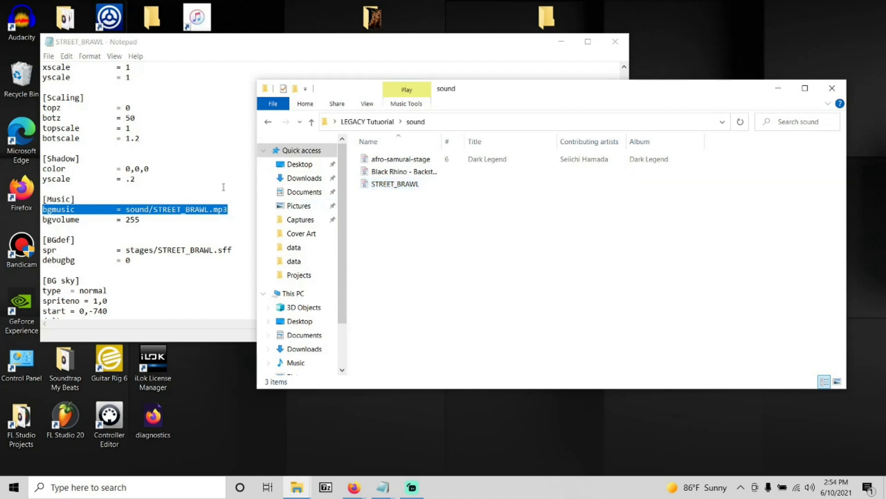
left_click(268, 122)
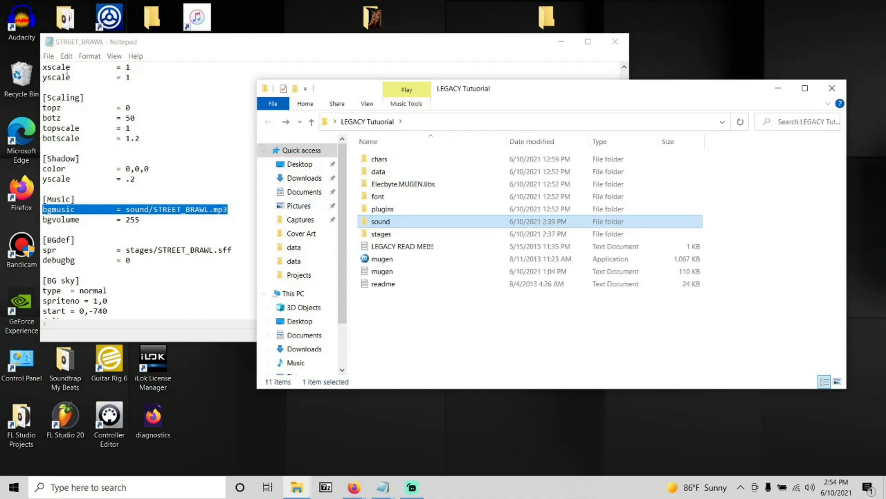
left_click(617, 43)
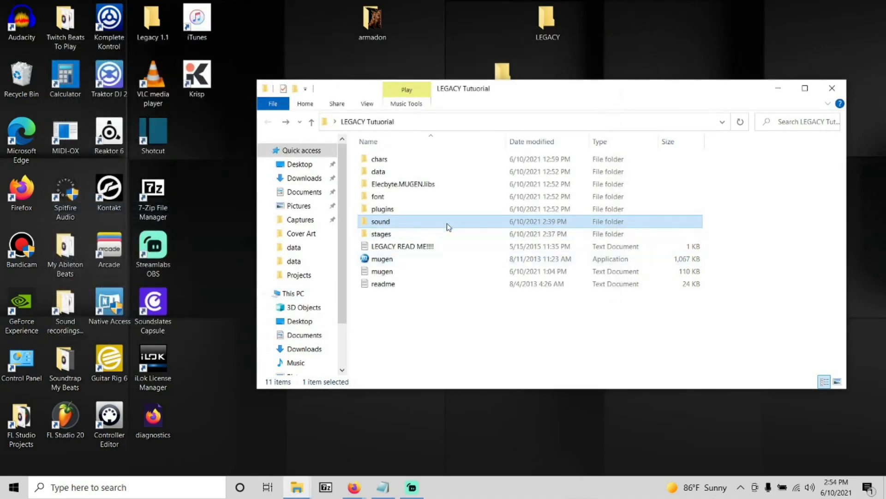
Open the Abandoned Factory 1.1 DEF file from the stages folder at its [Music] section.
left_click(408, 235)
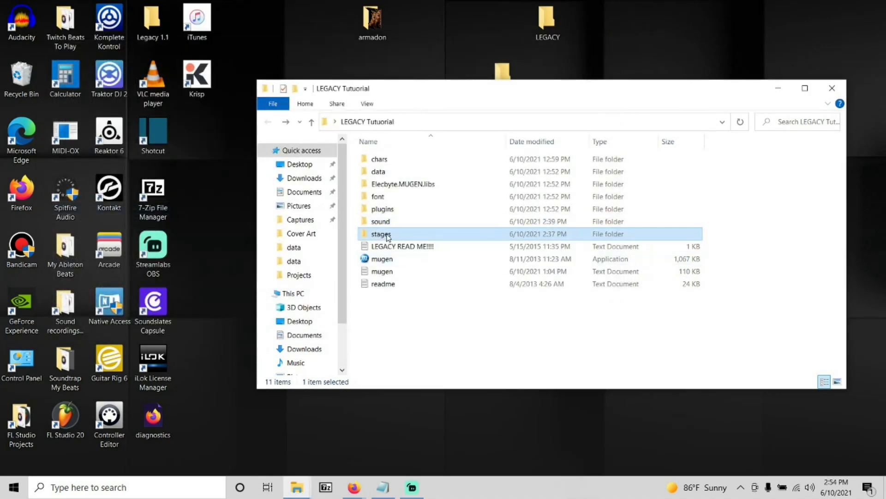
left_click(388, 236)
left_click(459, 298)
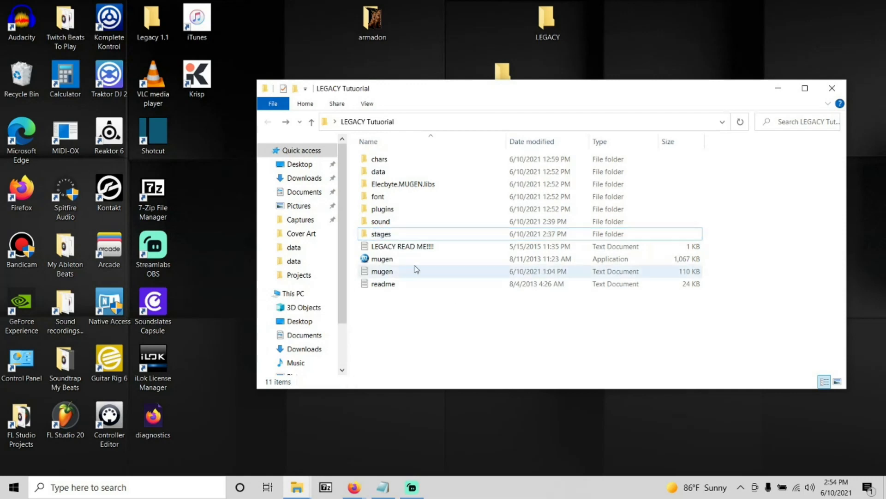
double_click(388, 235)
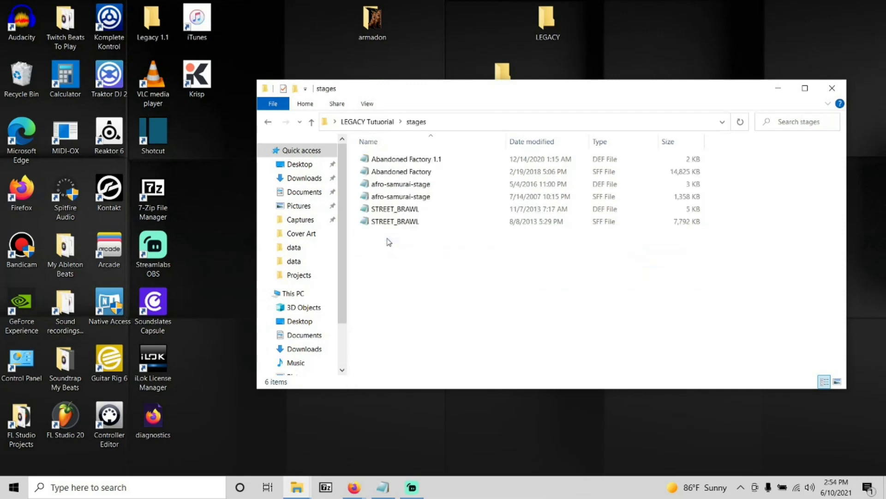
double_click(425, 161)
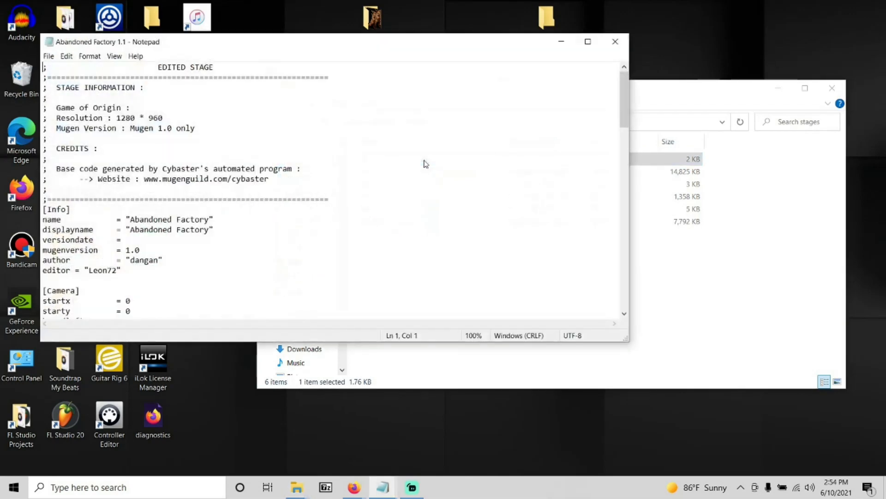
left_click_drag(624, 89, 632, 234)
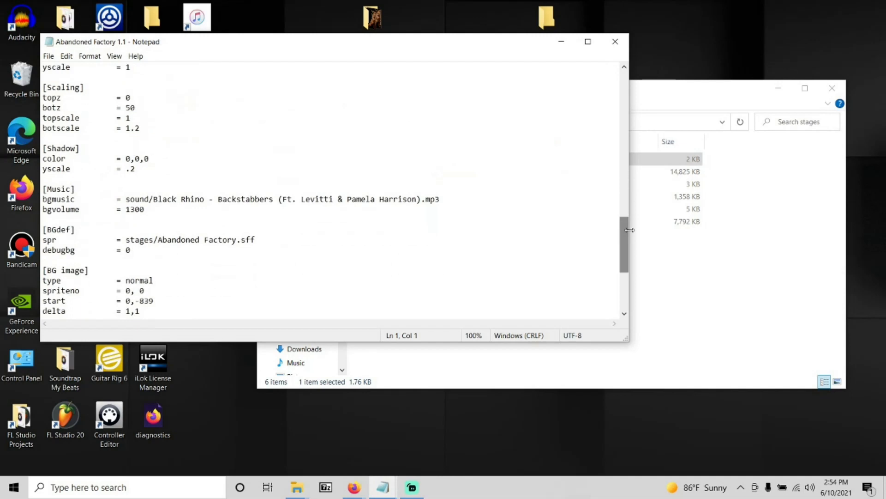
Examine the song file name and the .mp3 extension in the Abandoned Factory 1.1 bgmusic line.
left_click(186, 200)
left_click(255, 199)
left_click_drag(279, 199, 227, 199)
left_click(251, 199)
left_click_drag(421, 199, 153, 200)
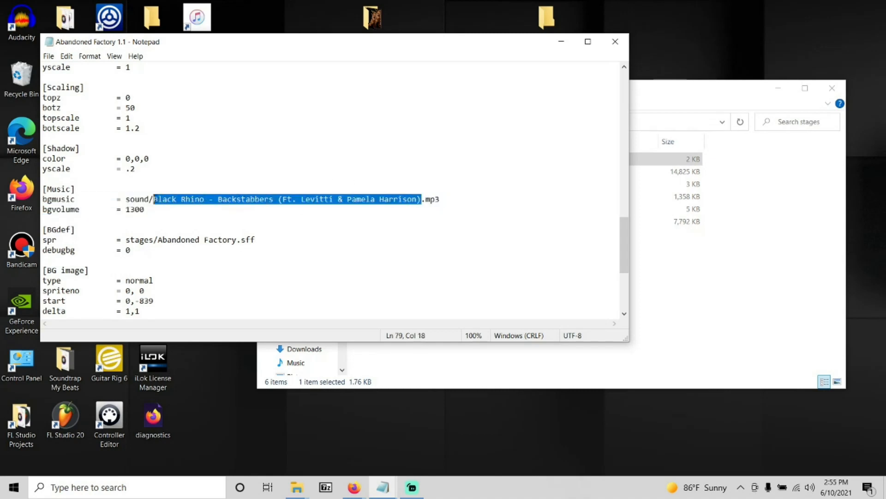
left_click(432, 199)
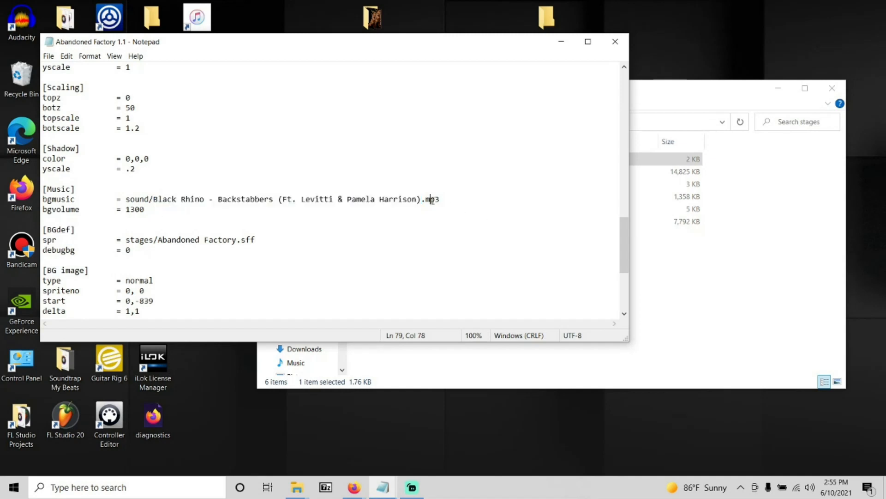
left_click_drag(440, 200, 421, 200)
left_click(259, 199)
Examine the bgvolume value of Abandoned Factory 1.1 and close the file without changes.
left_click_drag(146, 210, 125, 212)
left_click(178, 214)
left_click_drag(145, 209, 125, 209)
left_click(251, 147)
left_click(278, 199)
left_click(614, 40)
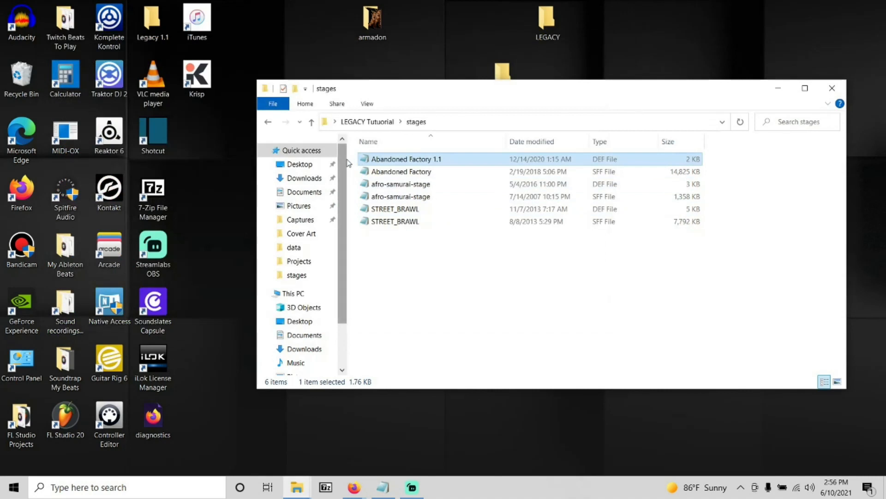
Open the afro-samurai-stage DEF file from the stages folder at its [Music] section.
left_click_drag(356, 160, 406, 202)
left_click(431, 289)
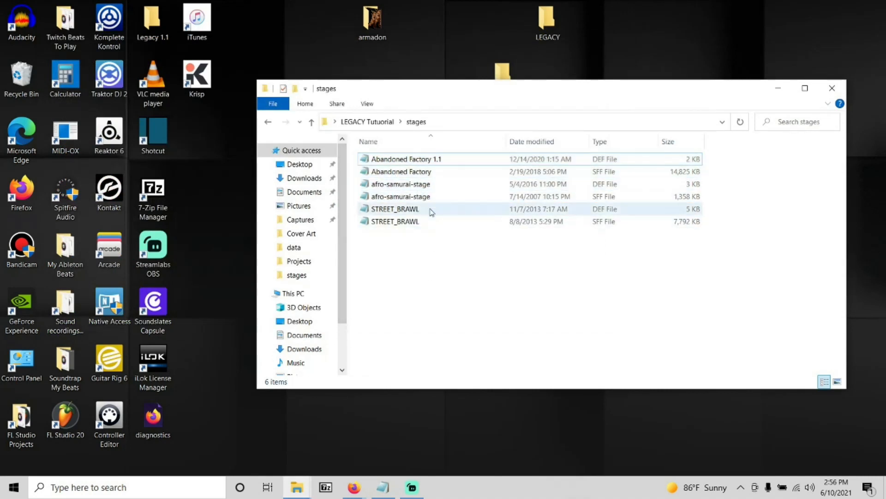
double_click(411, 187)
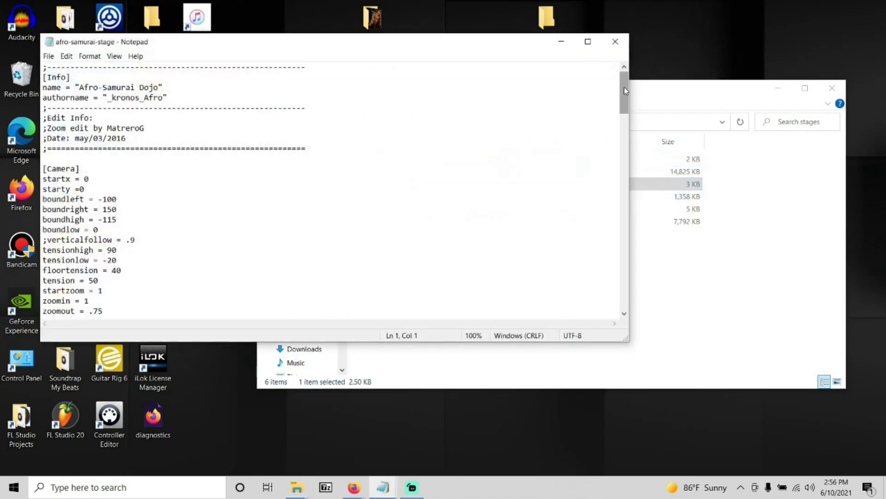
left_click_drag(624, 87, 629, 203)
left_click_drag(493, 182, 303, 176)
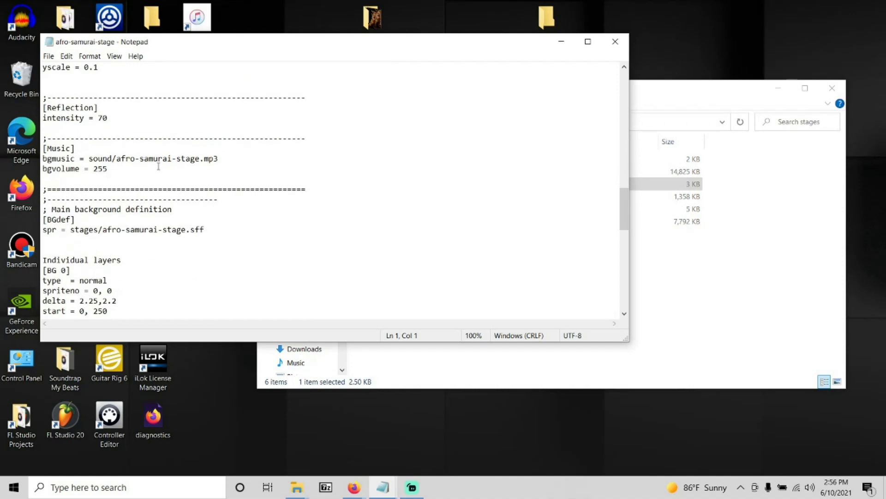
Delete the song name afro-samurai-stage between "sound/" and ".mp3" in the bgmusic line.
left_click(195, 159)
left_click(201, 159)
key("shift+Left")
key("shift+Left")
key("shift+Left")
key("shift+Left")
key("shift+Left")
key("shift+Left")
key("shift+Left")
key("shift+Left")
key("shift+Left")
key("shift+Left")
key("shift+Left")
key("shift+Left")
key("shift+Left")
key("shift+Left")
key("shift+Left")
key("shift+Left")
key("shift+Left")
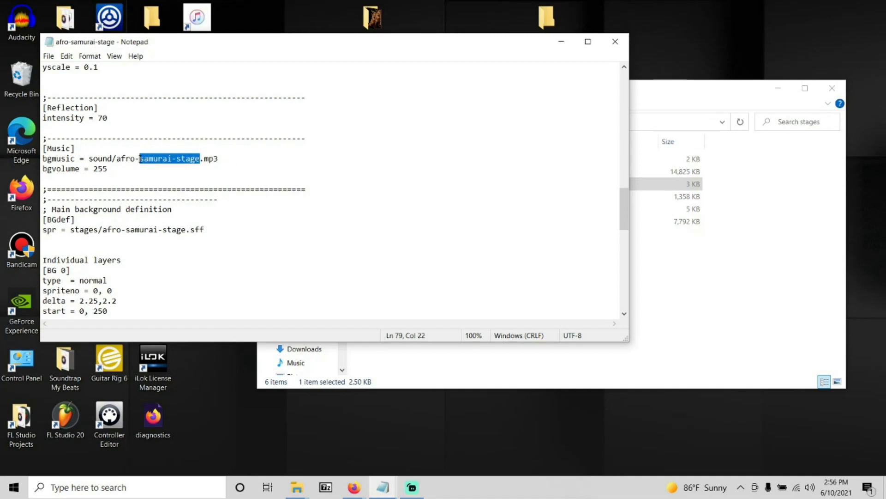
key("shift+Left")
key("BackSpace")
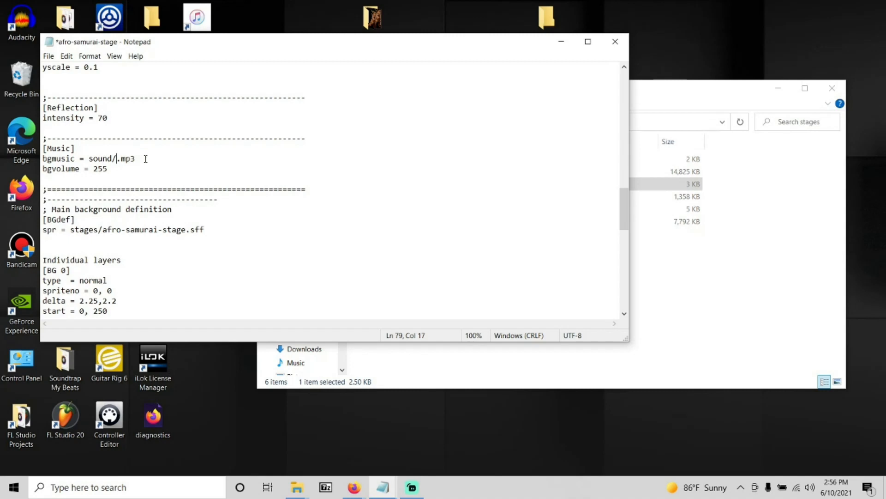
Clear the rest of the bgmusic value in the afro-samurai-stage file and enter "sound/" in its place.
left_click_drag(146, 159, 91, 160)
key("BackSpace")
key("BackSpace")
left_click(67, 56)
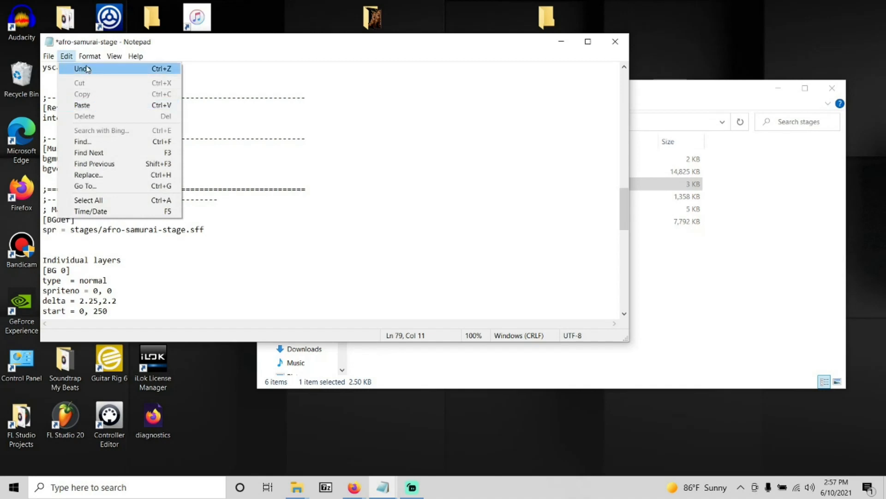
left_click(86, 68)
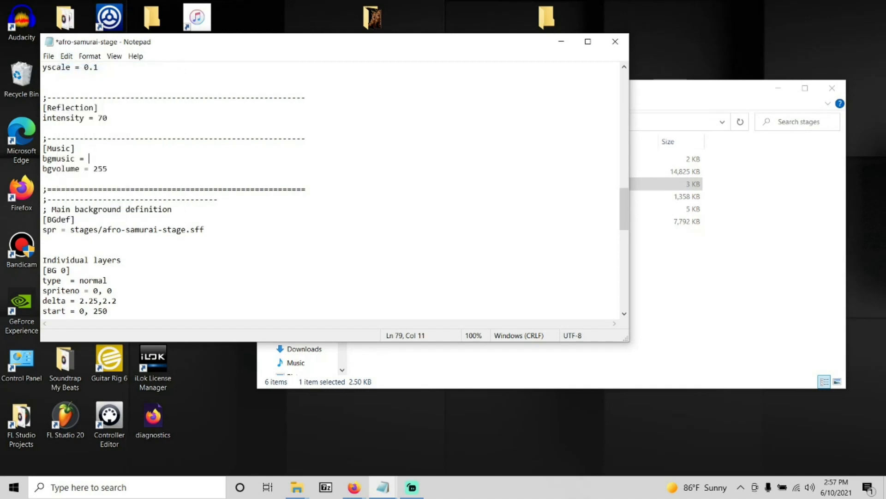
type("sound/")
Go back from the stages folder to the main game folder and open the sound folder.
left_click(673, 279)
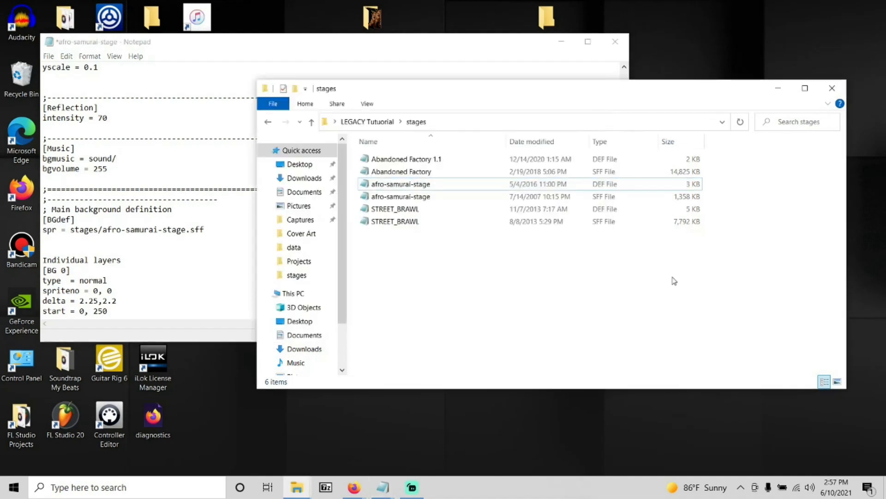
left_click(268, 123)
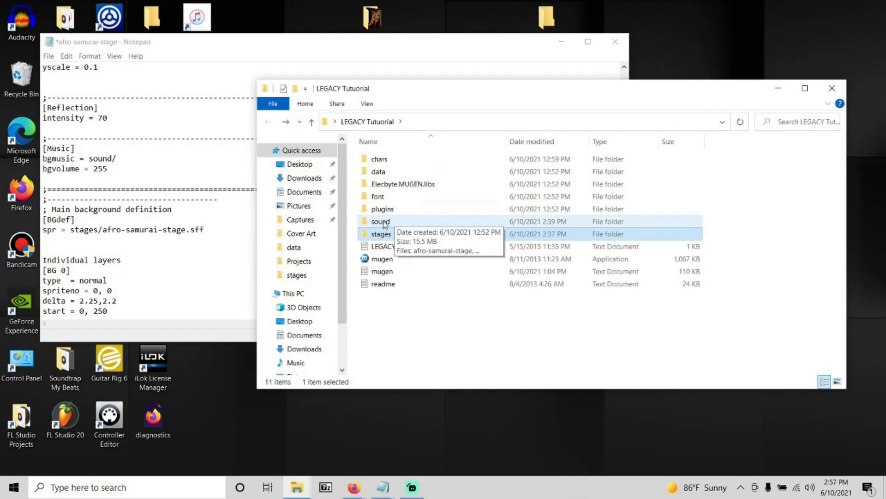
left_click(384, 224)
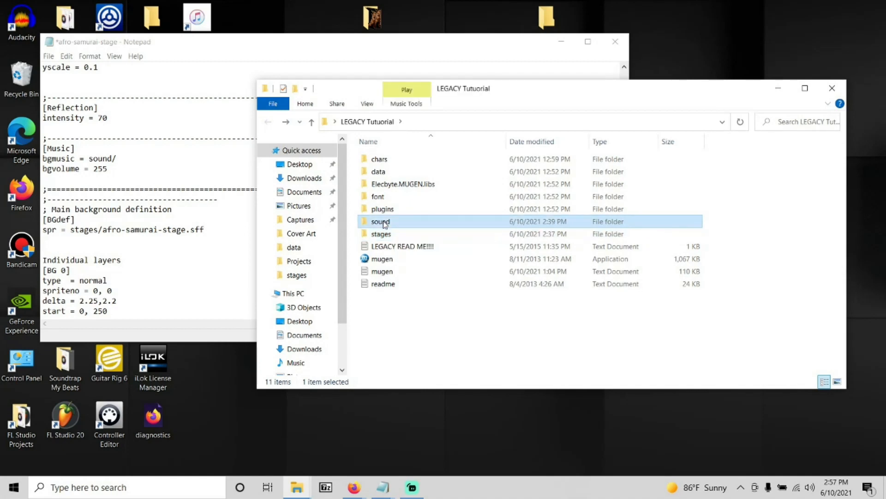
left_click(388, 223)
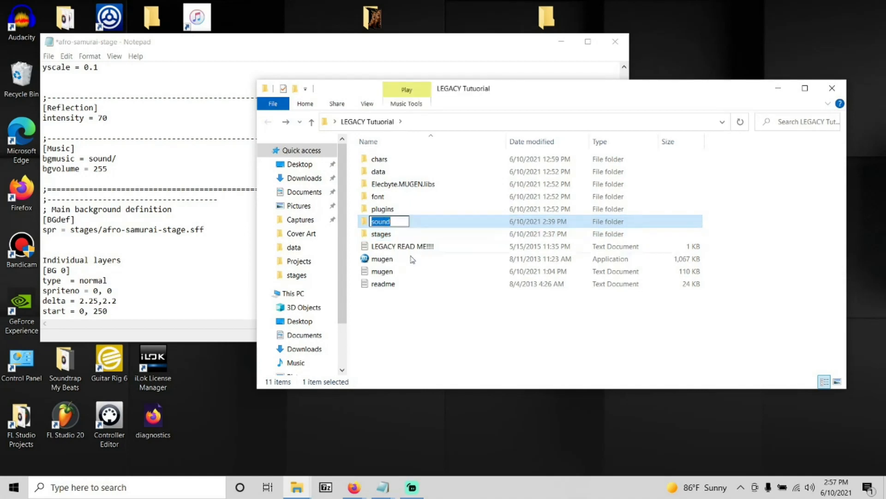
left_click(411, 301)
double_click(381, 223)
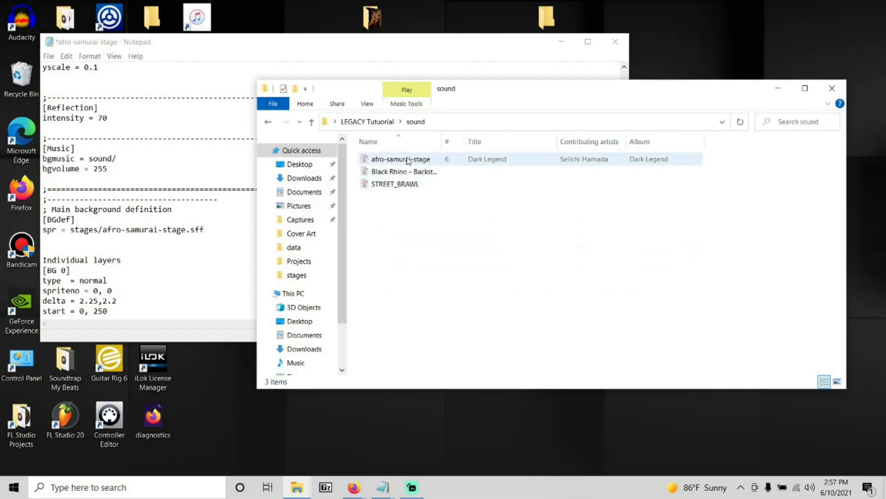
Copy the file name of the afro-samurai-stage song in the sound folder, leaving the name unchanged.
mouse_move(409, 160)
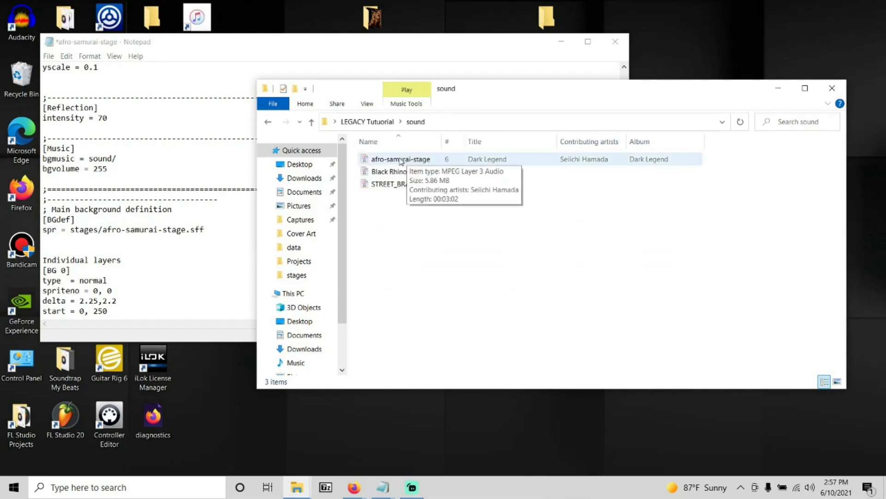
left_click(408, 160)
left_click(412, 163)
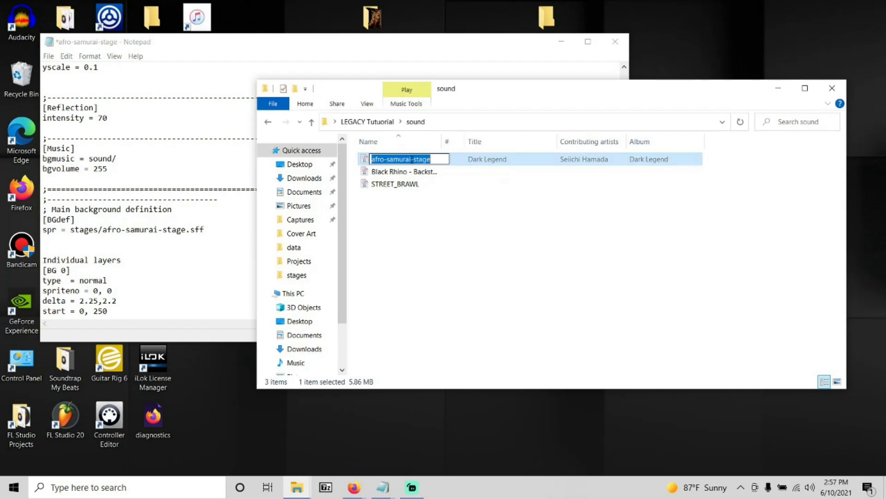
right_click(412, 161)
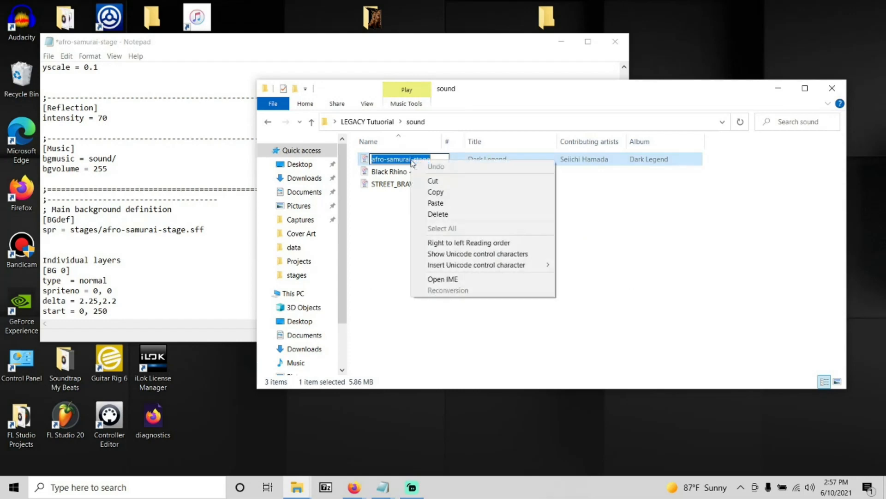
left_click(433, 191)
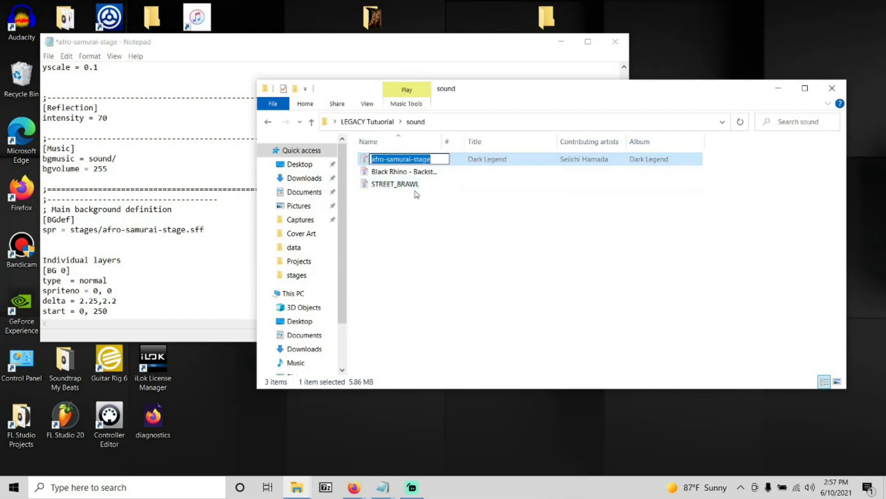
left_click(412, 230)
left_click(411, 162)
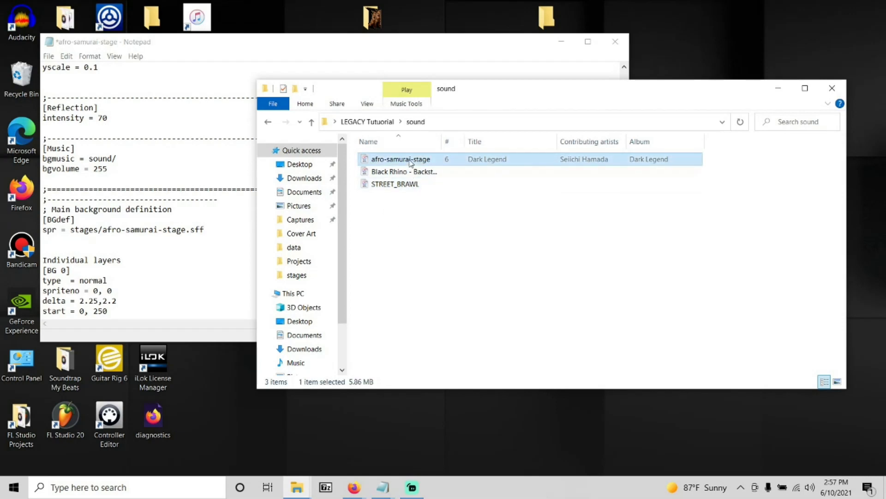
left_click(410, 160)
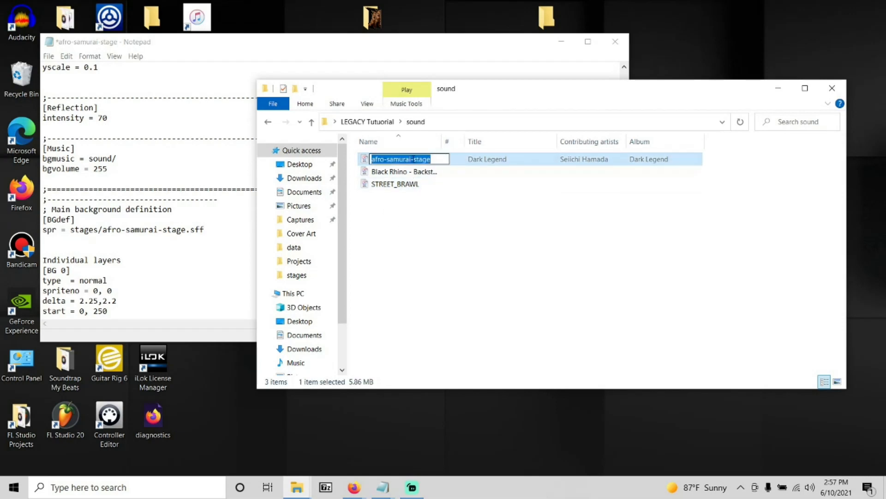
left_click(359, 258)
Complete the bgmusic line by pasting the copied song name directly after "sound/" and adding ".mp3".
left_click(123, 161)
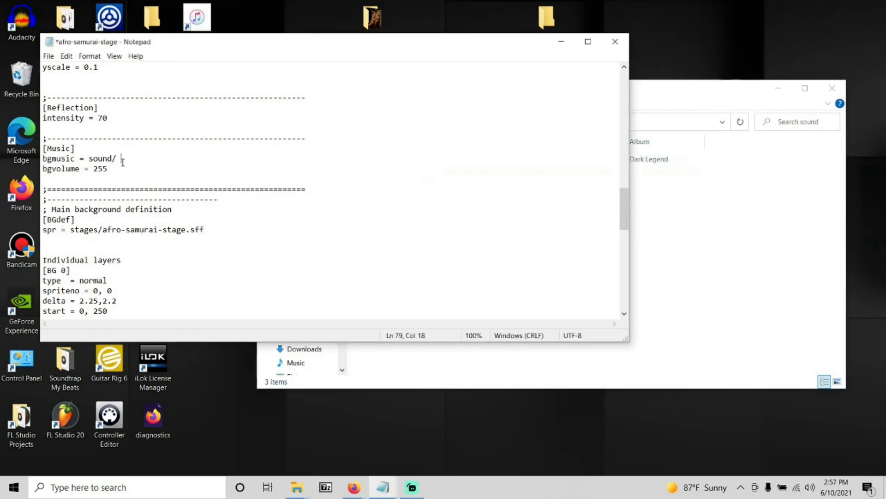
key("BackSpace")
right_click(121, 161)
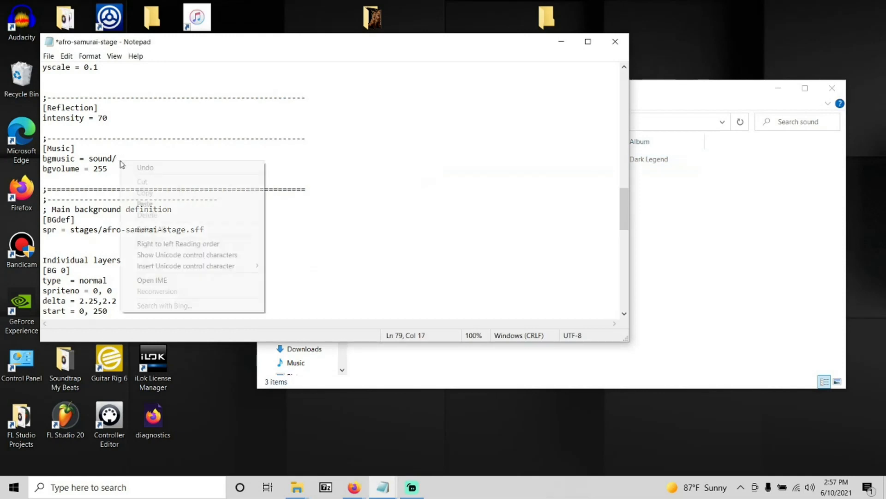
left_click(145, 204)
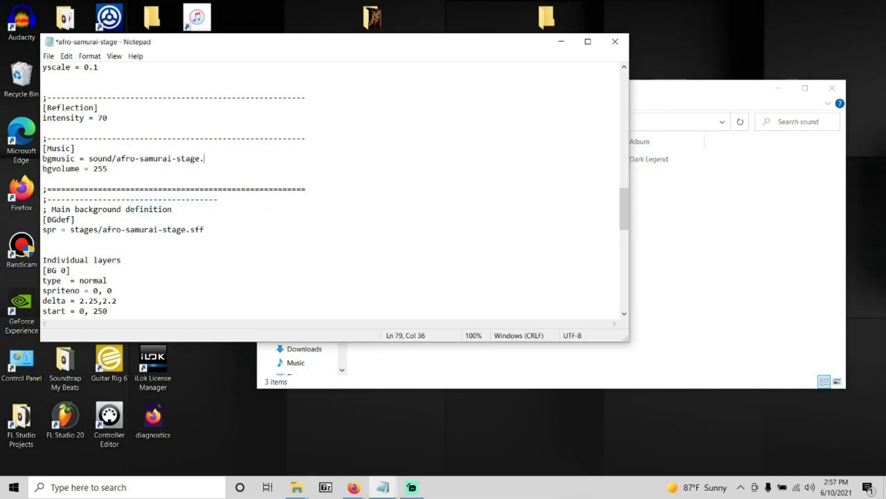
type("mp3")
Save and close the afro-samurai-stage file, and go back to the main LEGACY Tutuorial folder.
left_click(56, 57)
left_click(68, 100)
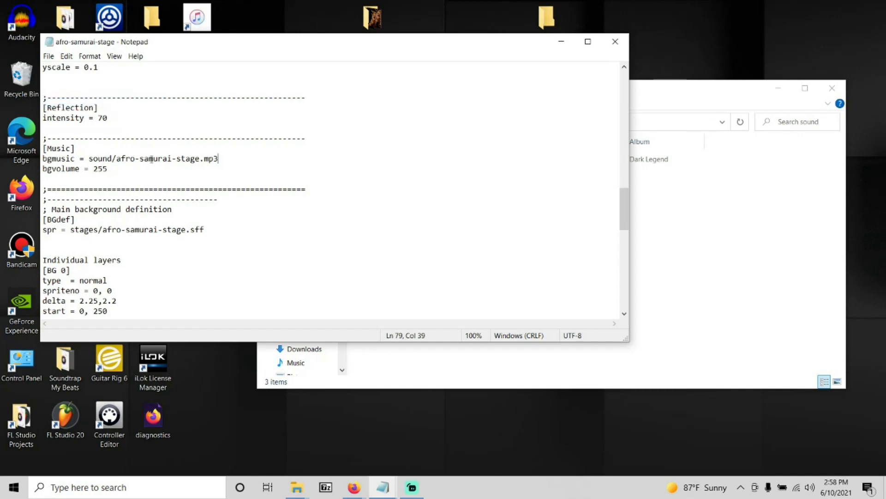
left_click(615, 41)
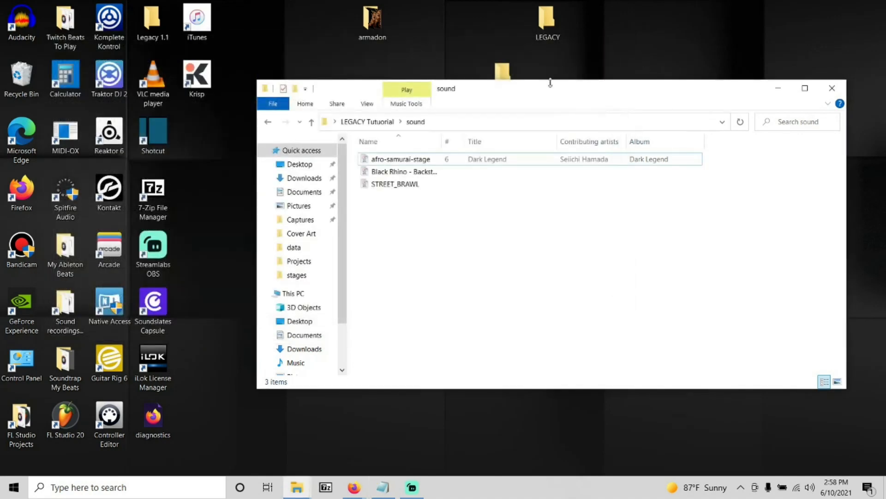
left_click(268, 121)
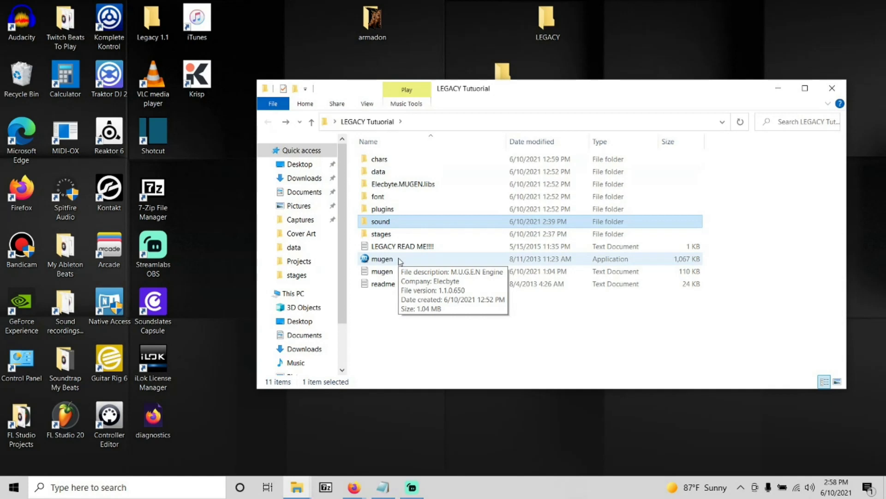
Launch the mugen application from the game folder and enter Watch mode from the main menu.
left_click(401, 261)
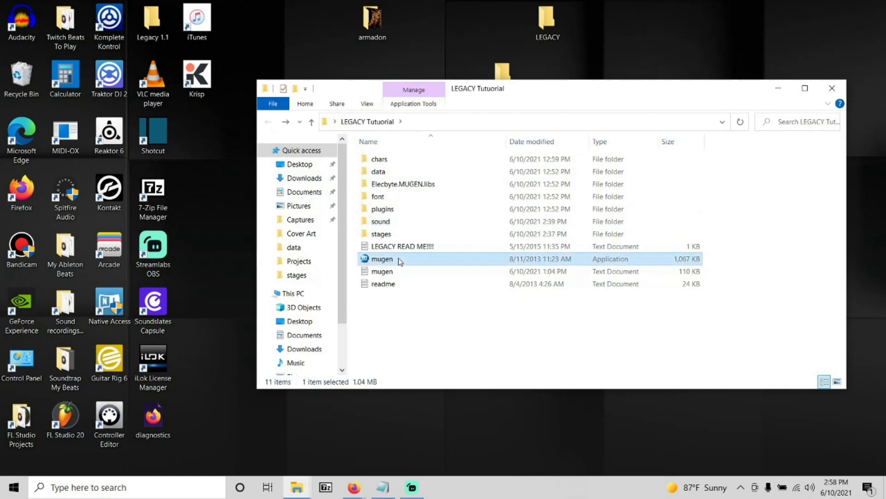
double_click(376, 262)
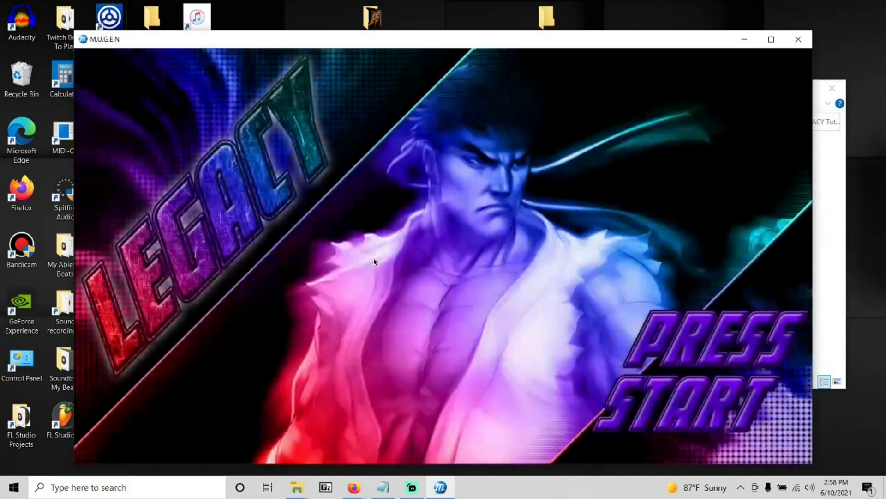
key("Return")
key("Up")
key("Up")
key("Up")
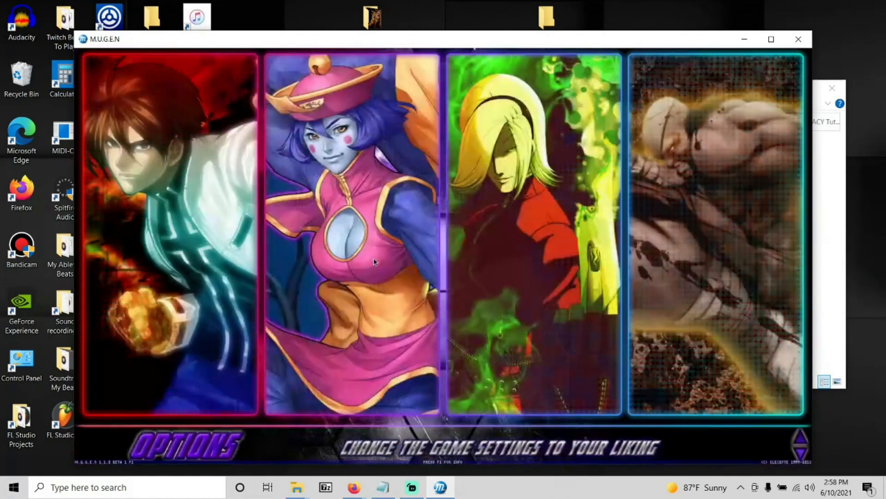
key("Return")
key("Return")
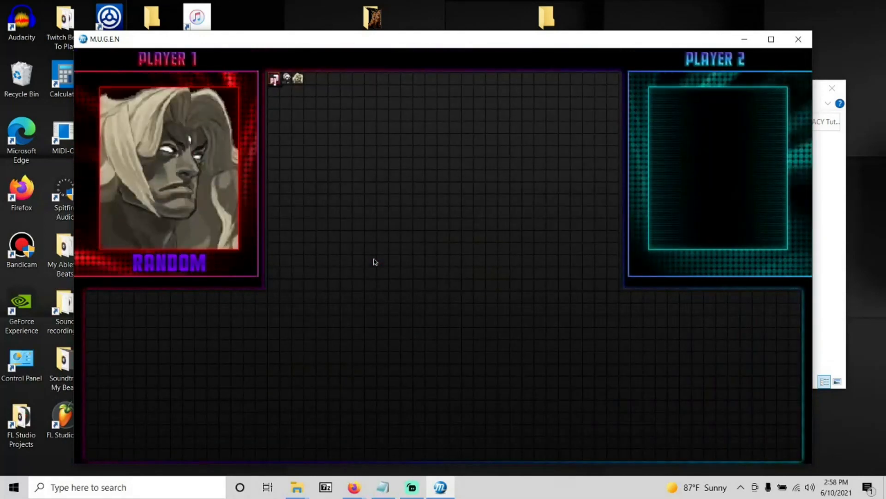
Test the Abandoned Factory stage in a match of 2B against a random opponent, and exit the match.
key("Right")
key("Return")
key("Return")
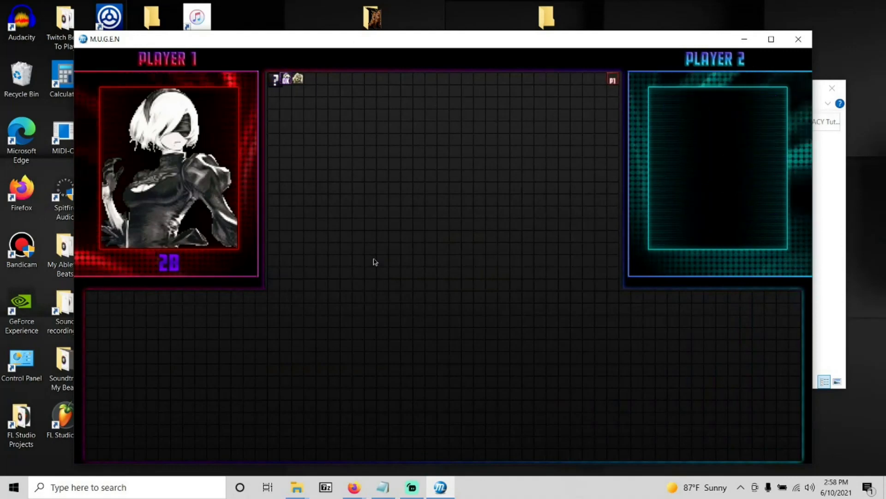
key("Right")
key("Return")
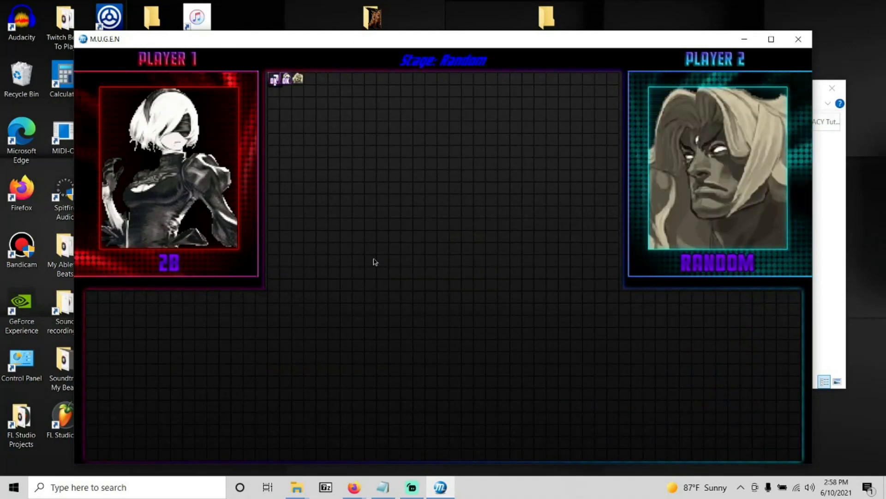
key("Right")
key("Right")
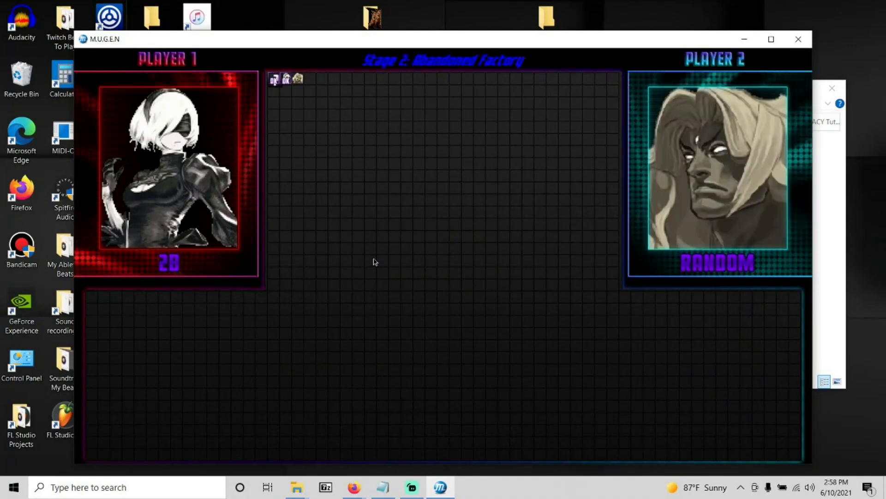
key("Right")
key("Left")
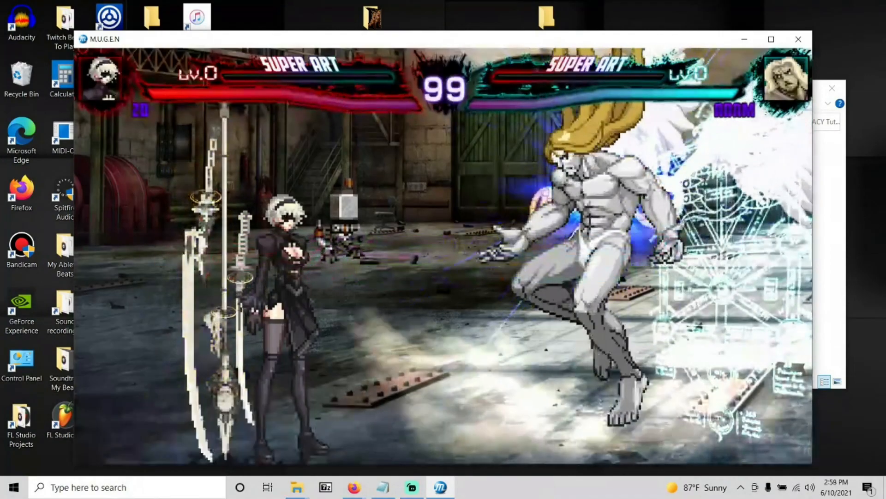
key("Escape")
Test the Afro-Samurai Dojo stage in a match of 2B against a random opponent, and exit the match.
key("Return")
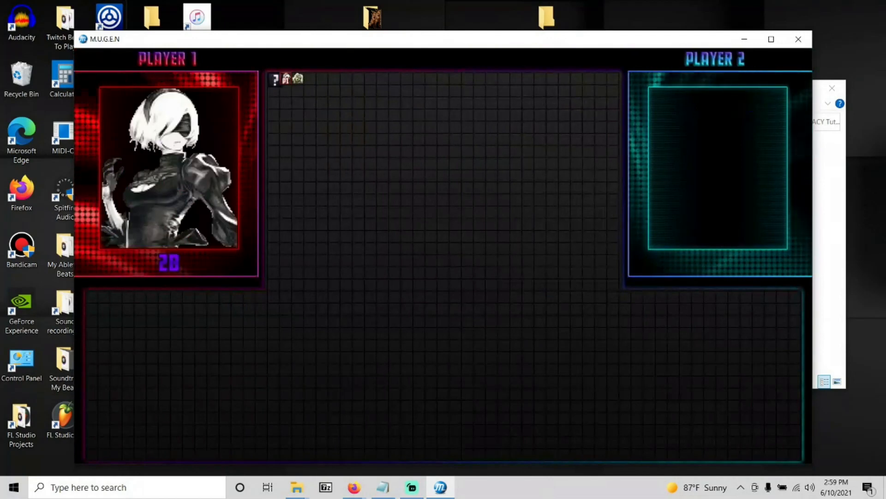
key("Return")
key("Return")
key("Return")
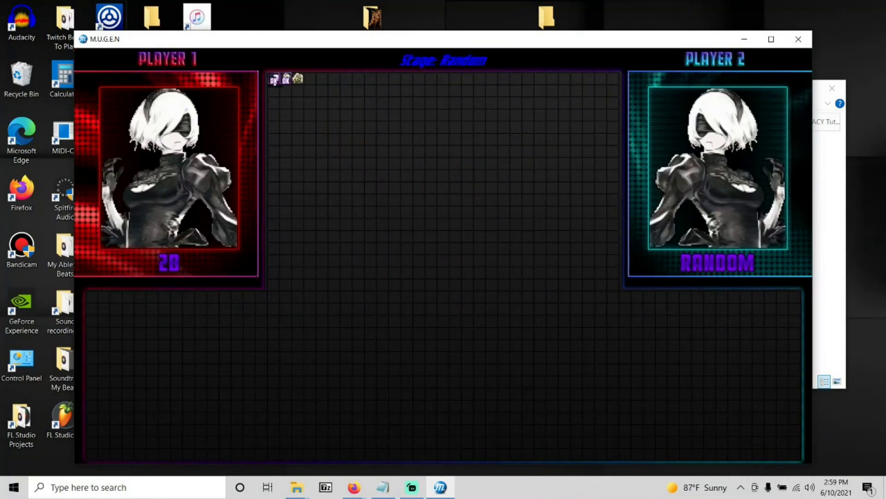
key("Right")
key("Right")
key("Right")
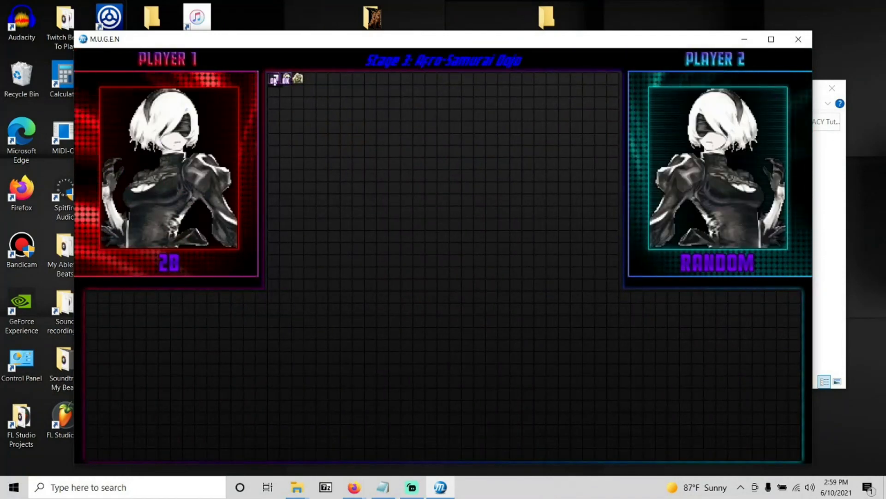
key("Return")
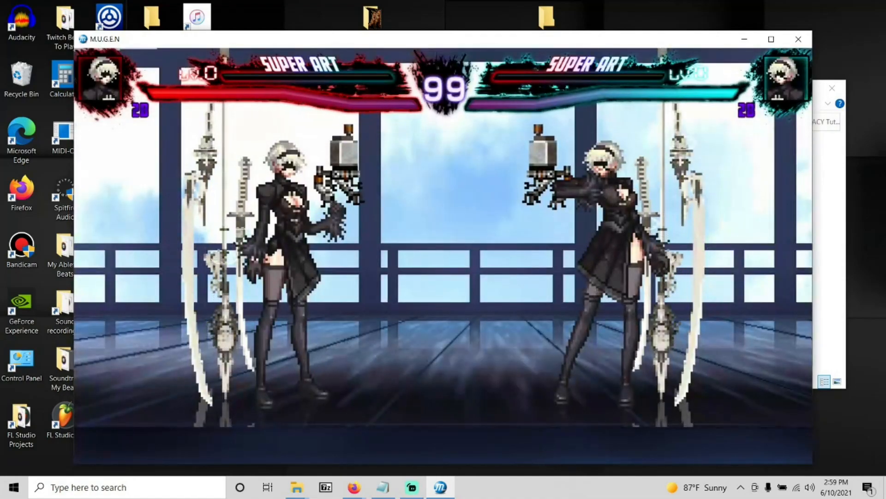
key("Escape")
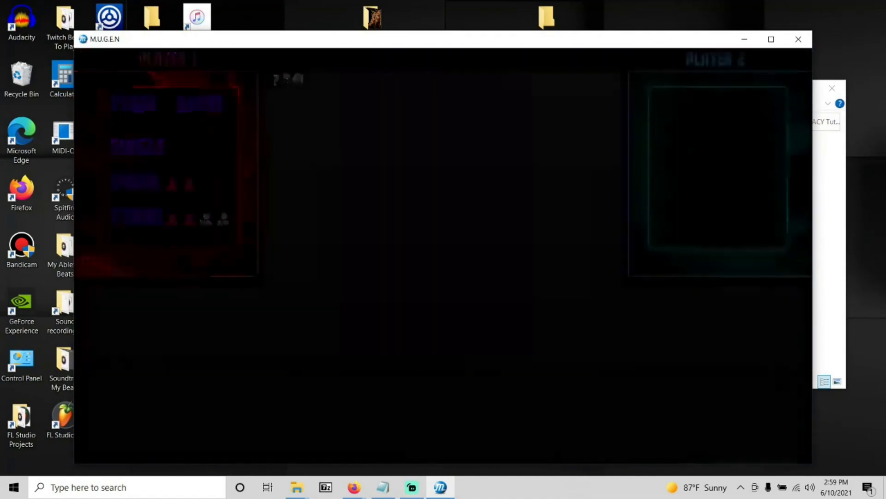
Test the STREET BRAWL stage in a match of 2B against a random opponent, and quit the game.
key("Return")
key("Return")
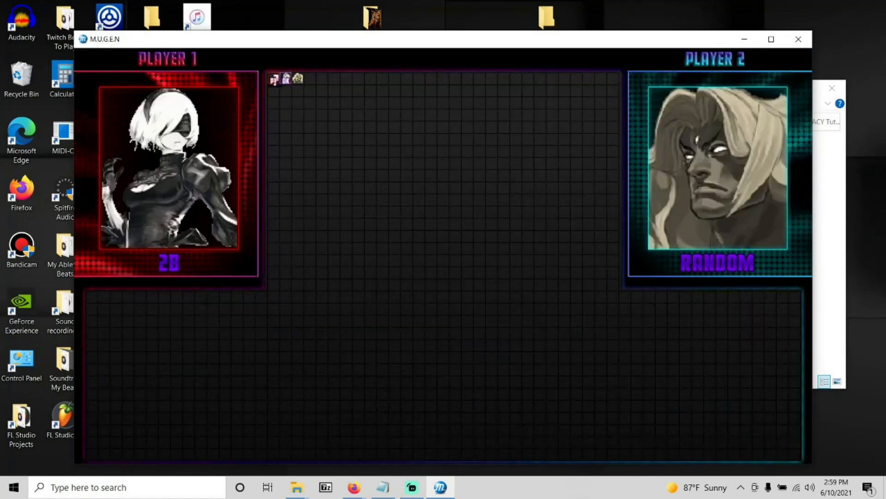
key("Return")
key("Right")
key("Right")
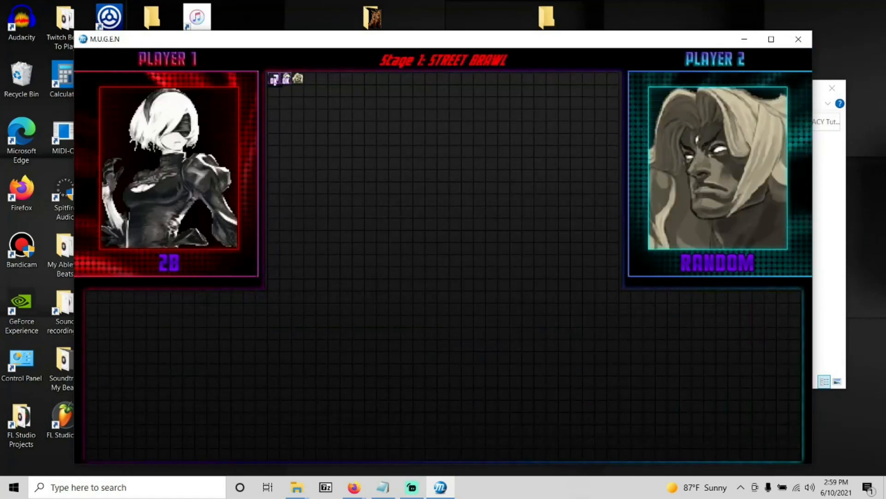
key("Return")
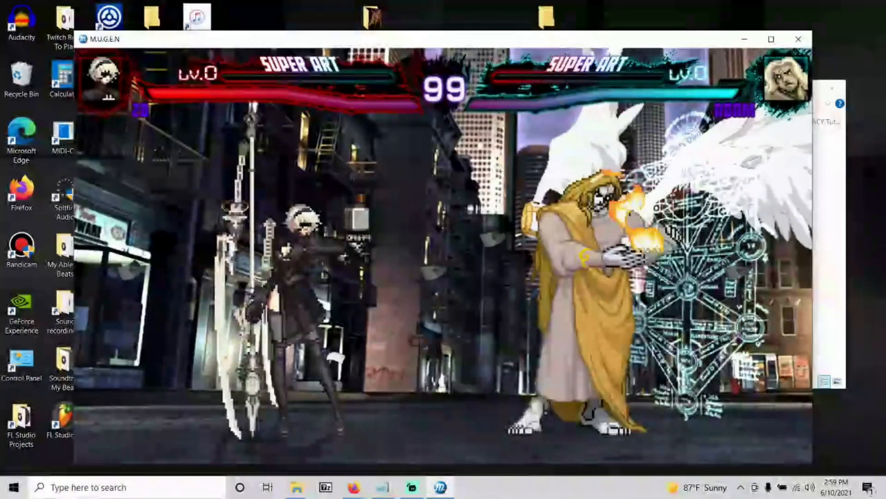
key("Escape")
key("Escape")
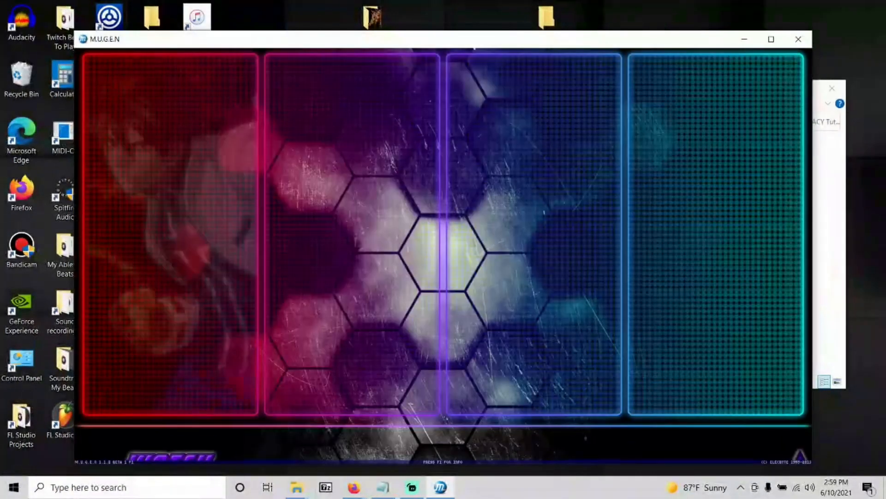
key("Escape")
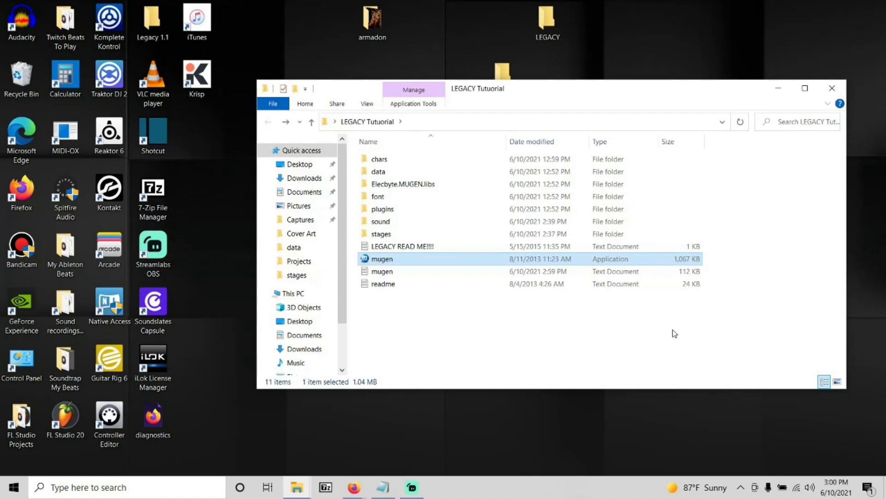
Switch to Streamlabs OBS and stop the screen recording.
left_click(412, 487)
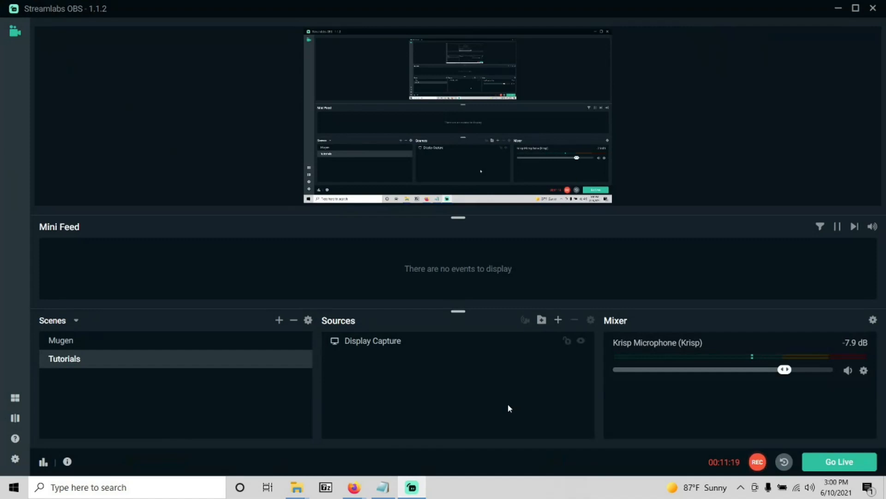
left_click(757, 461)
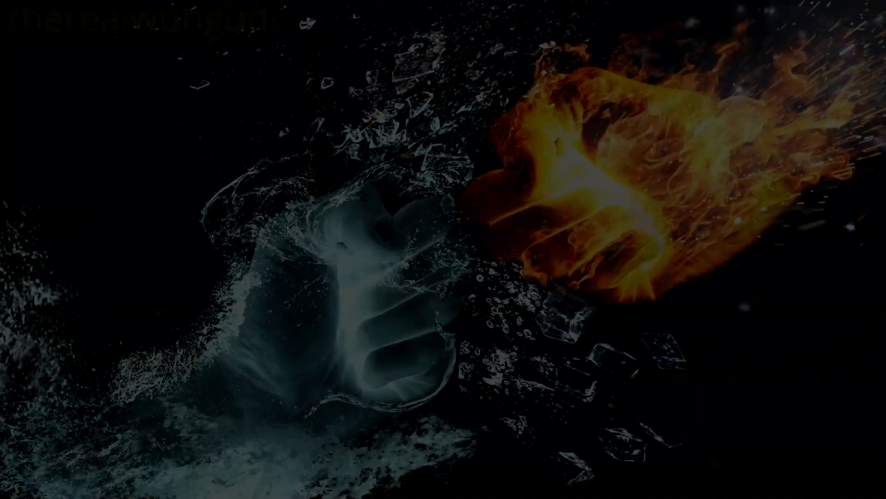